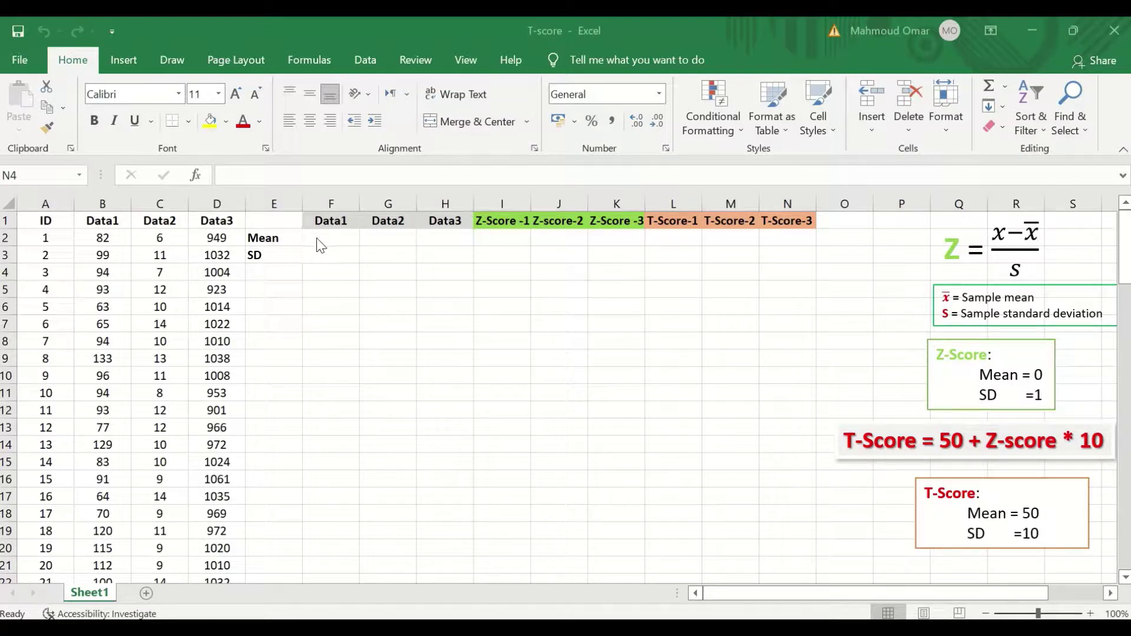
Step: Calculate the Data1 mean in F2 with =AVERAGE(B2:B101) and fill the formula across to H2 for Data2 and Data3
left_click(329, 240)
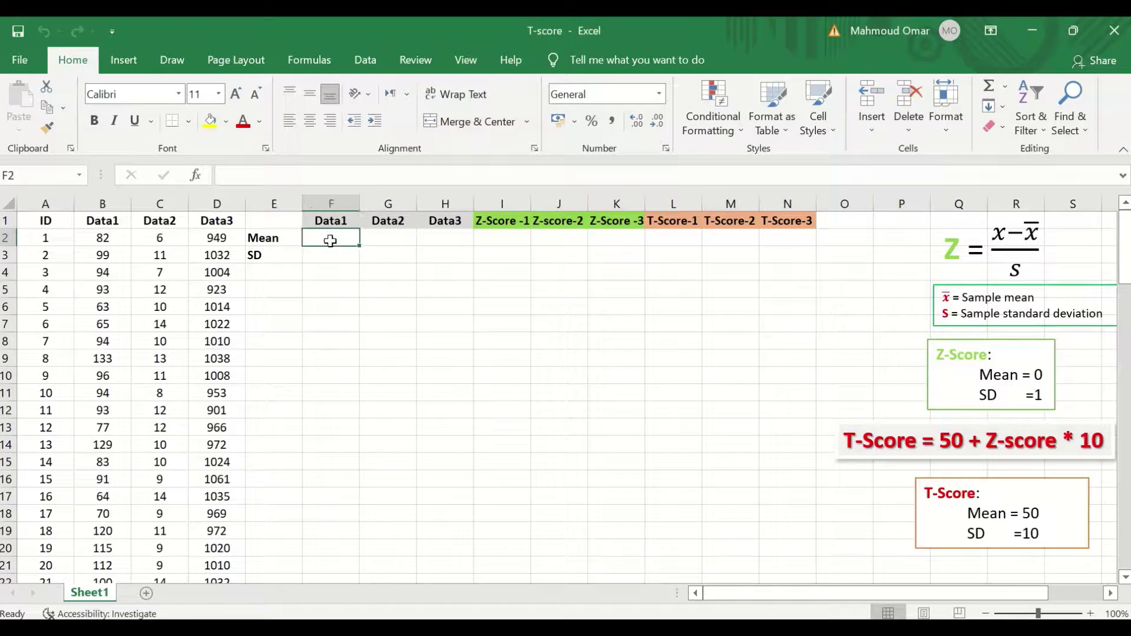
type("=")
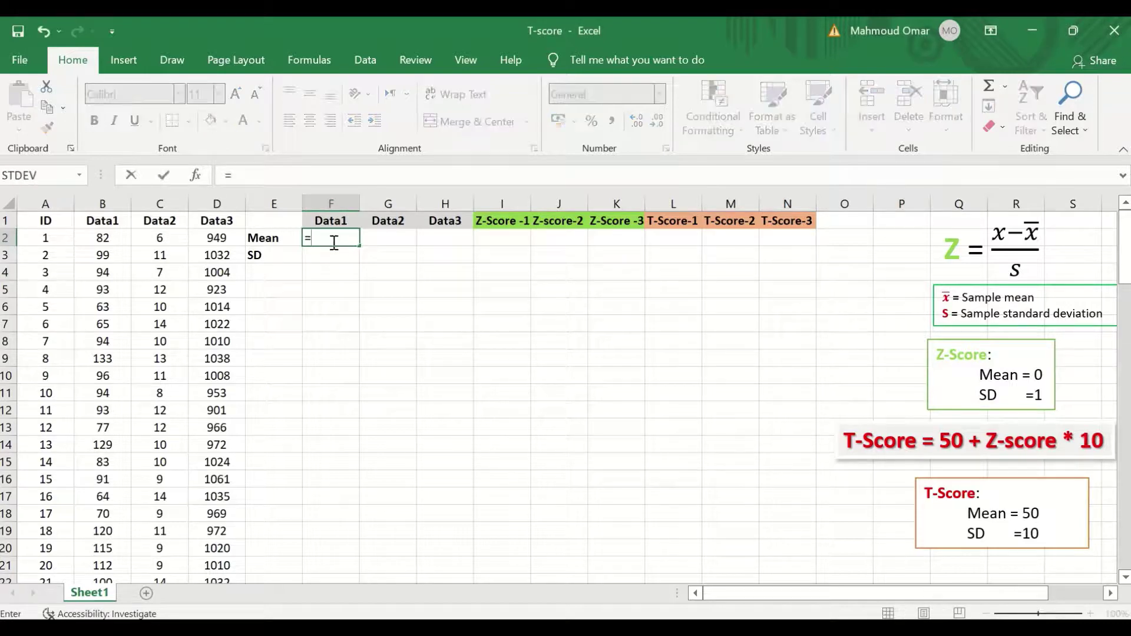
type("aver")
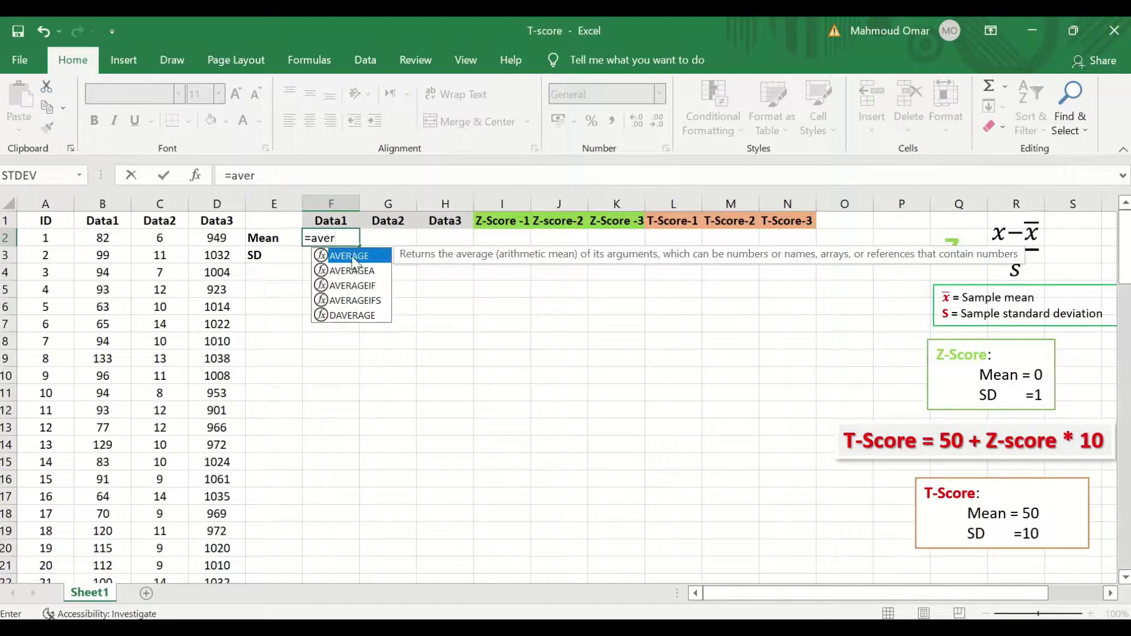
double_click(353, 258)
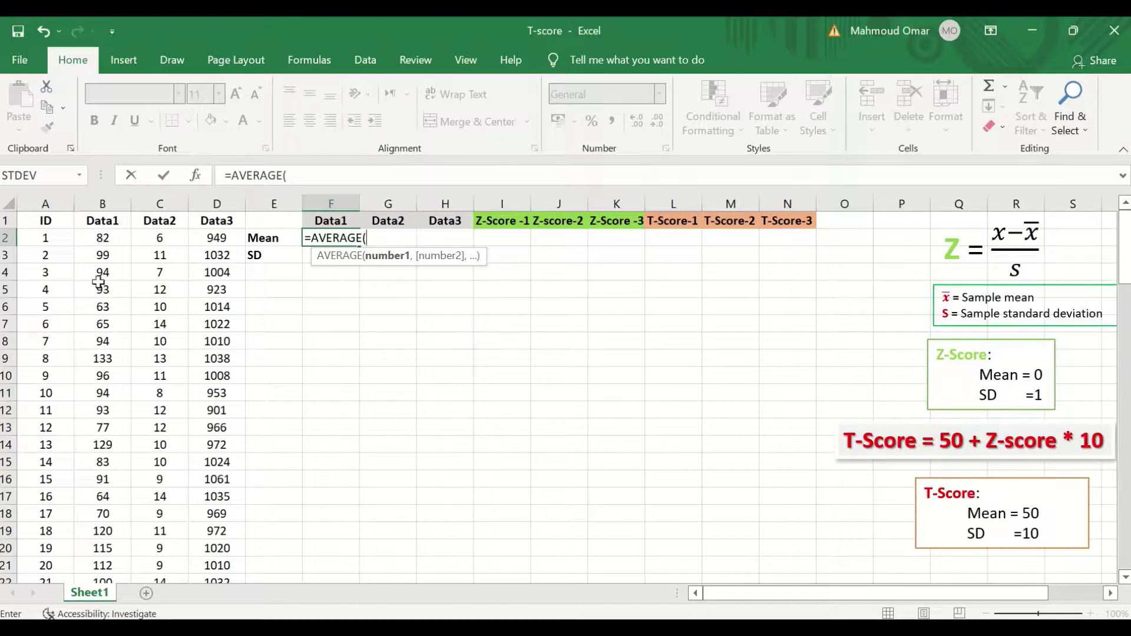
left_click(97, 237)
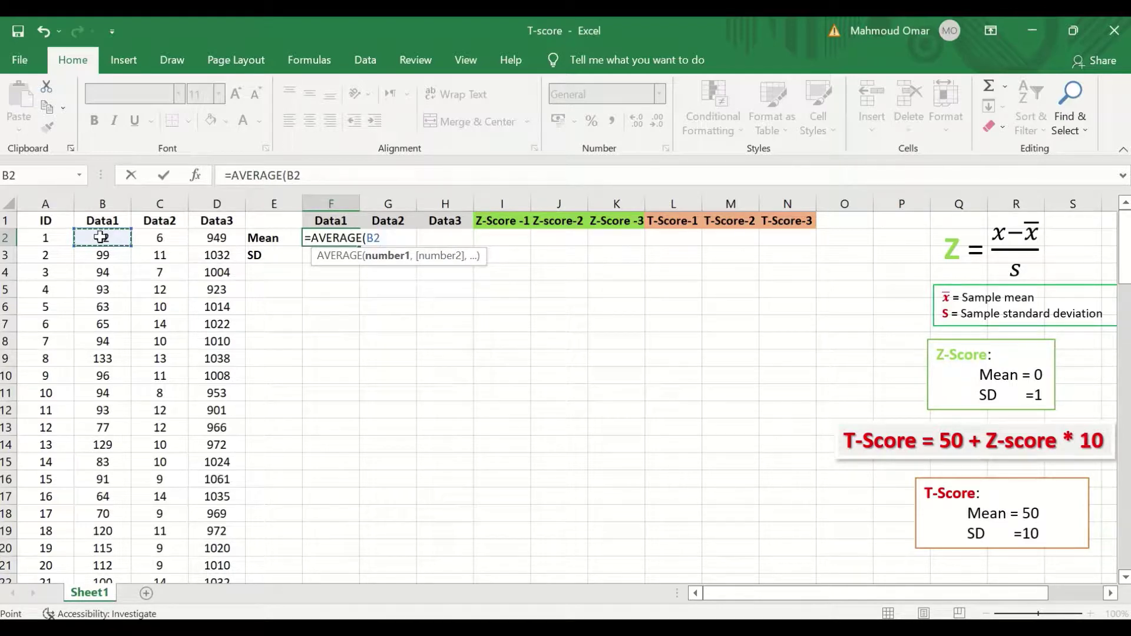
key("ctrl+shift+Down")
scroll(895, 376, "up", 20)
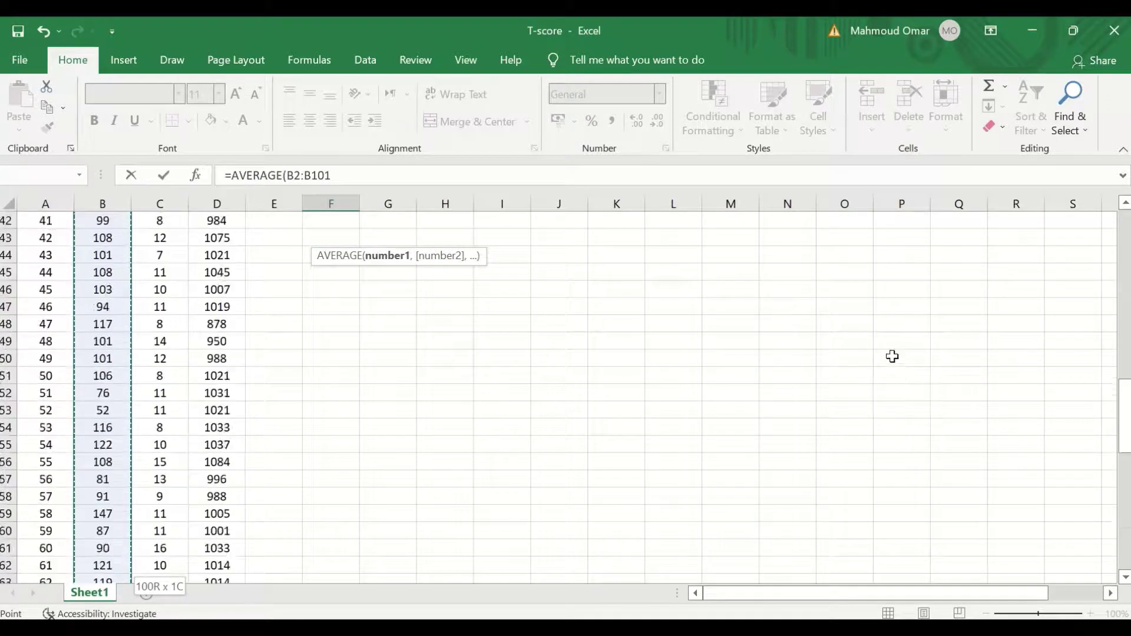
type(")")
key("Return")
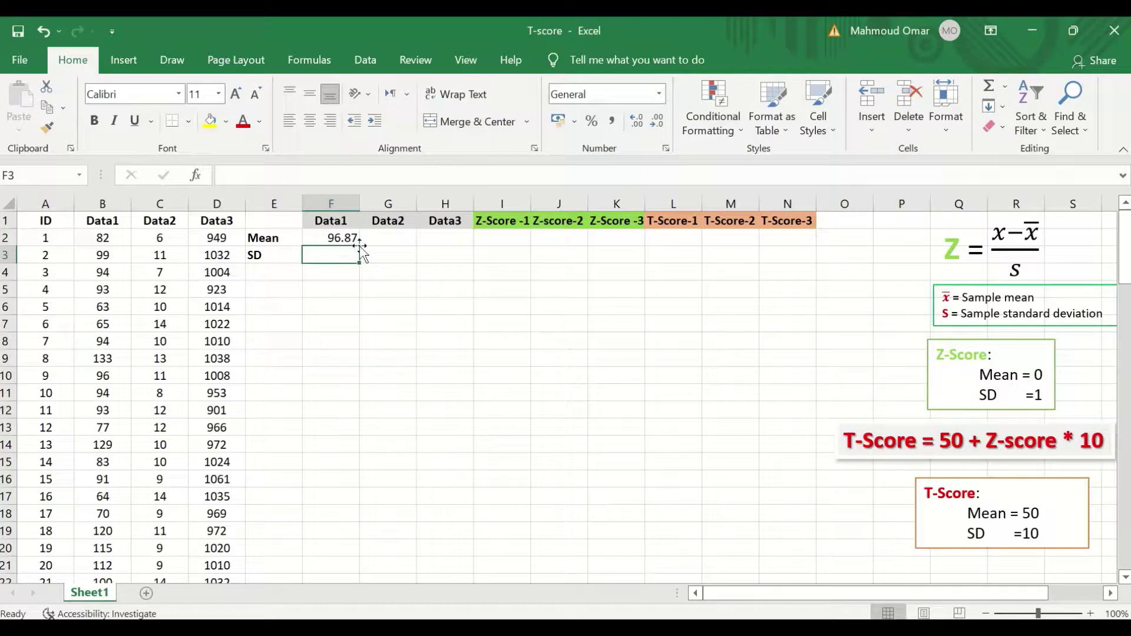
left_click(333, 238)
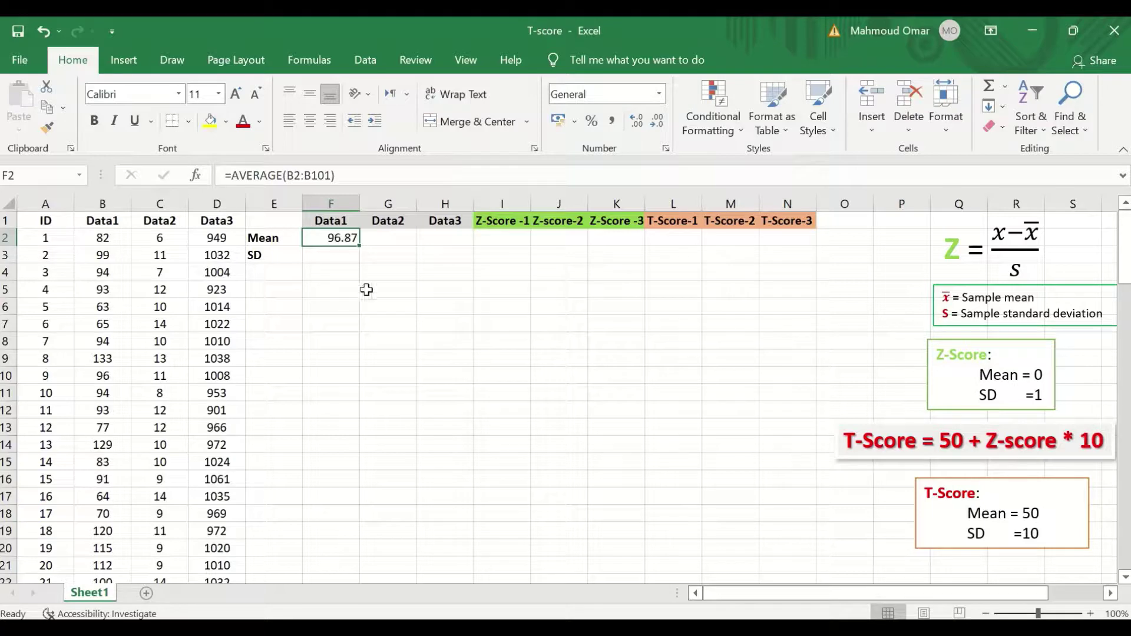
left_click_drag(360, 246, 455, 239)
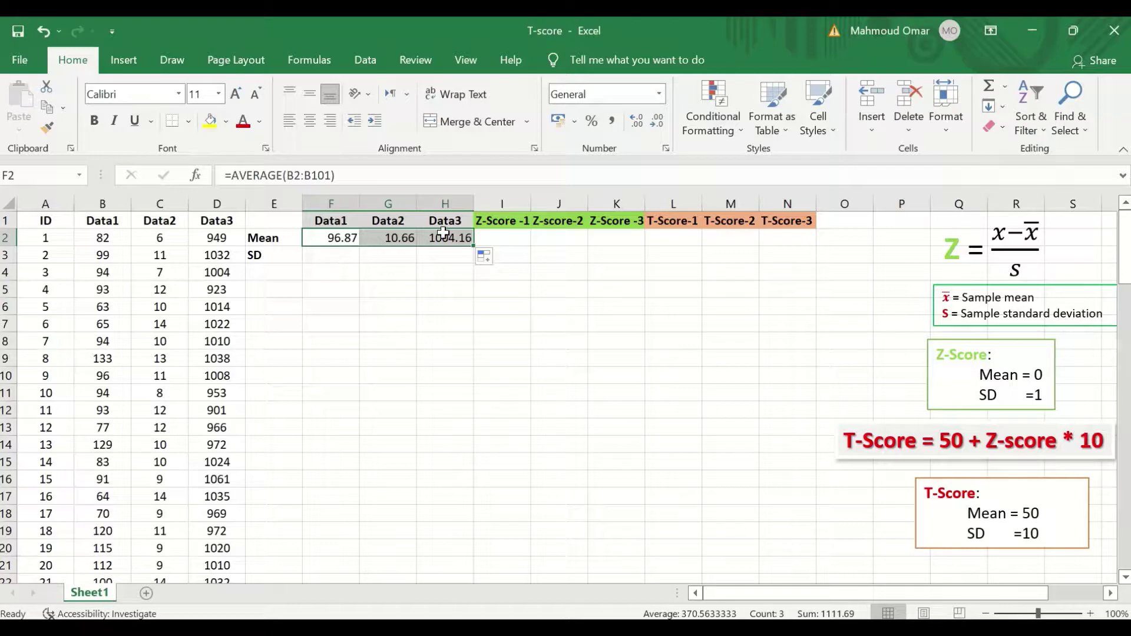
Step: Calculate the Data1 sample standard deviation in F3 with =STDEV.S(B2:B101) and fill the formula across to H3
left_click(347, 256)
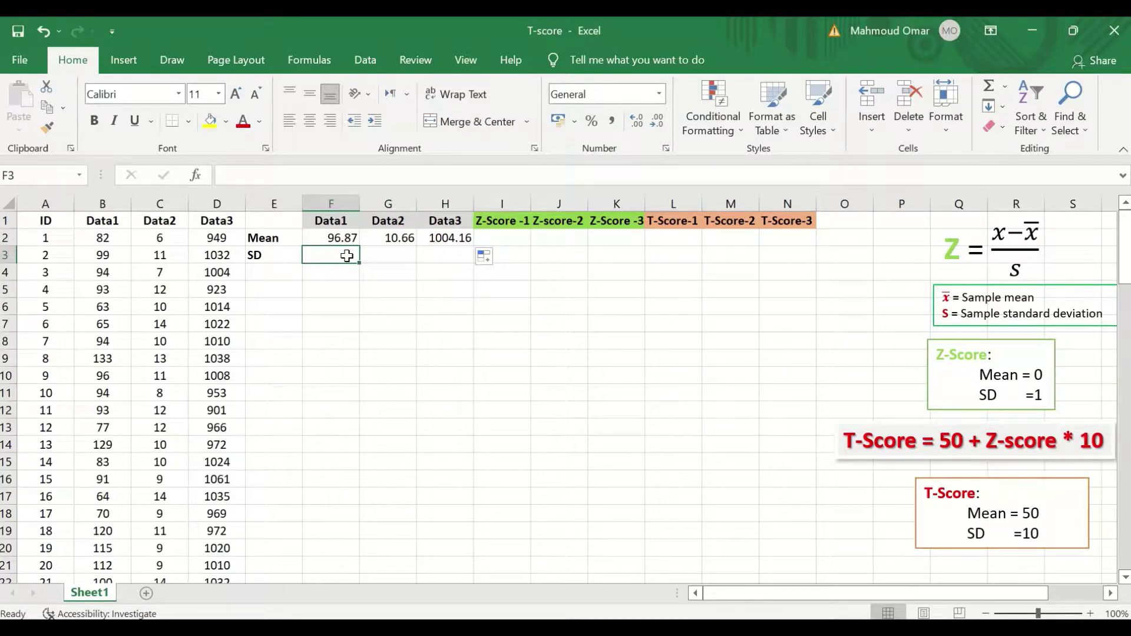
type("=")
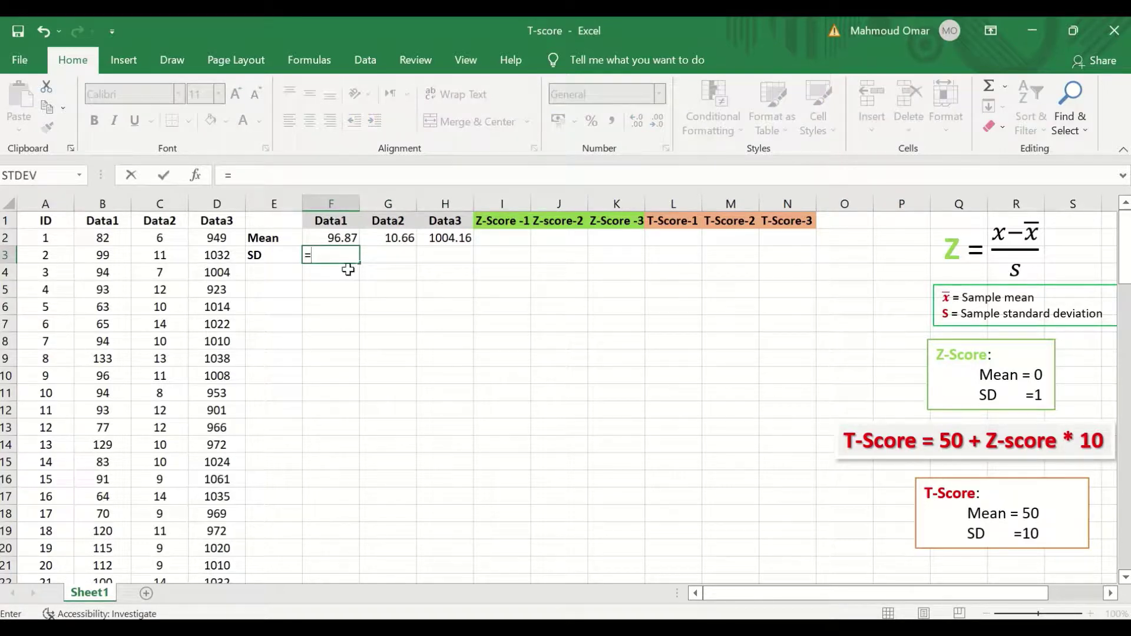
type("st")
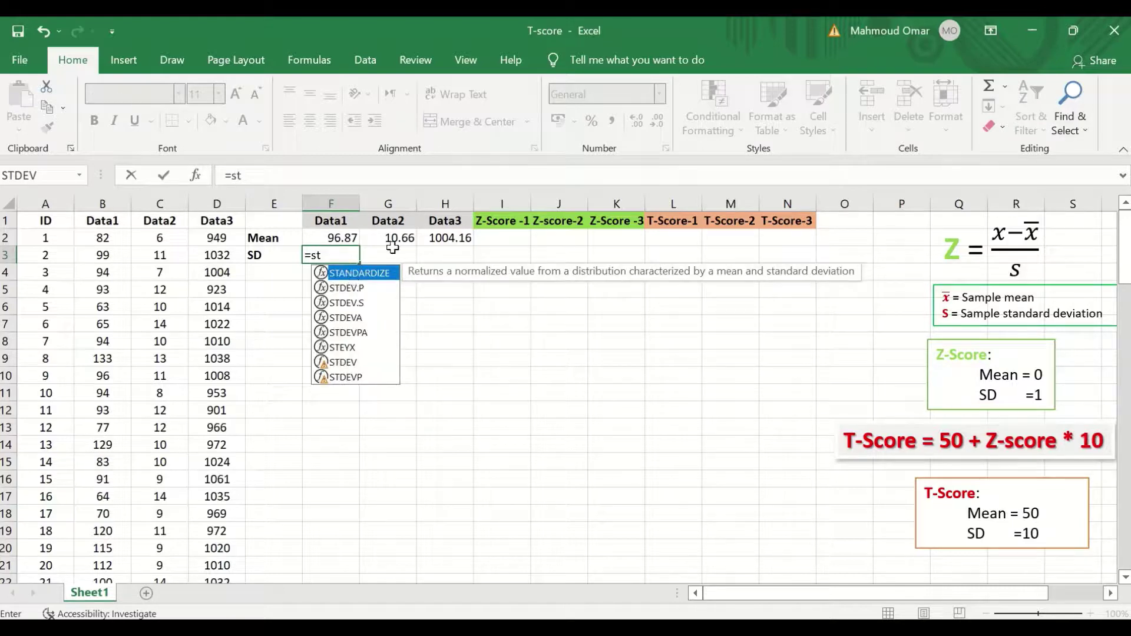
left_click(356, 304)
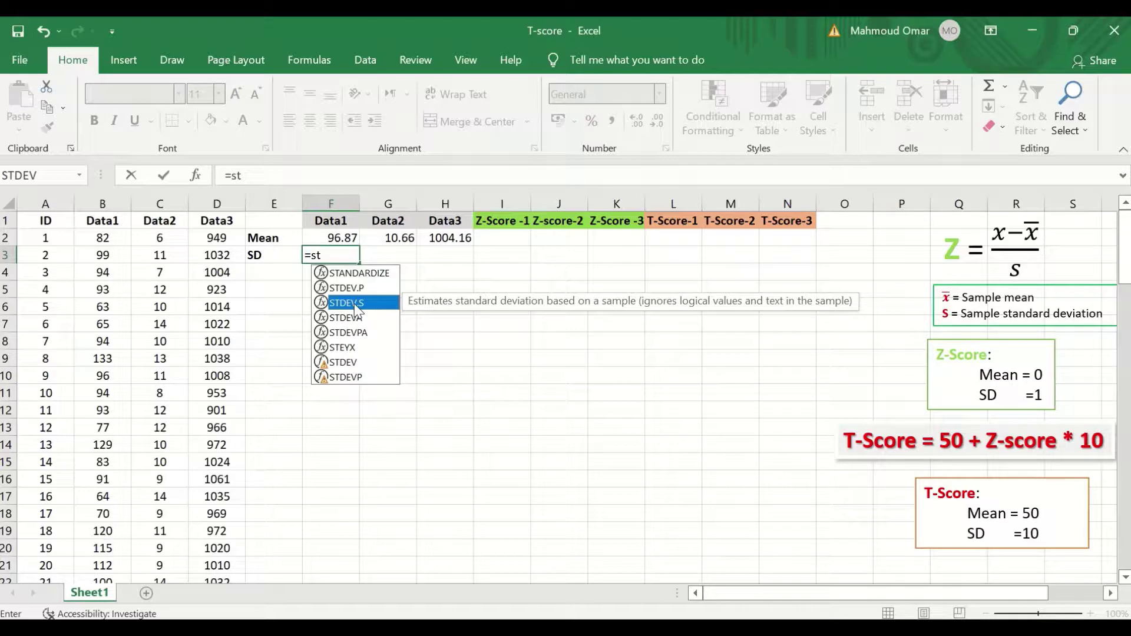
double_click(356, 303)
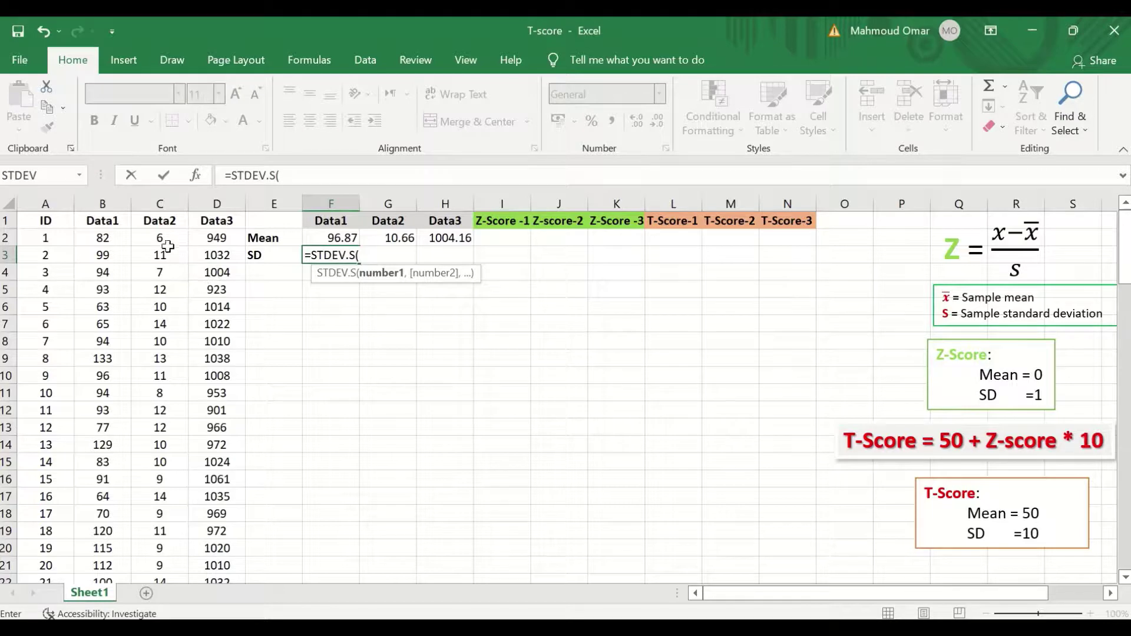
left_click(96, 240)
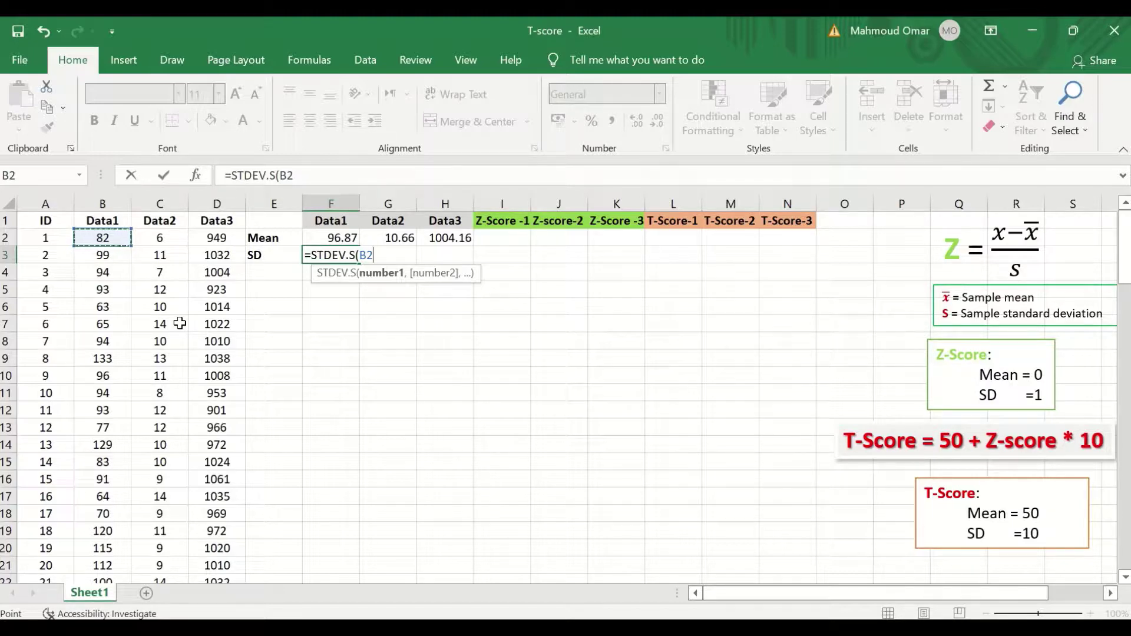
key("ctrl+shift+Down")
type(")")
key("Return")
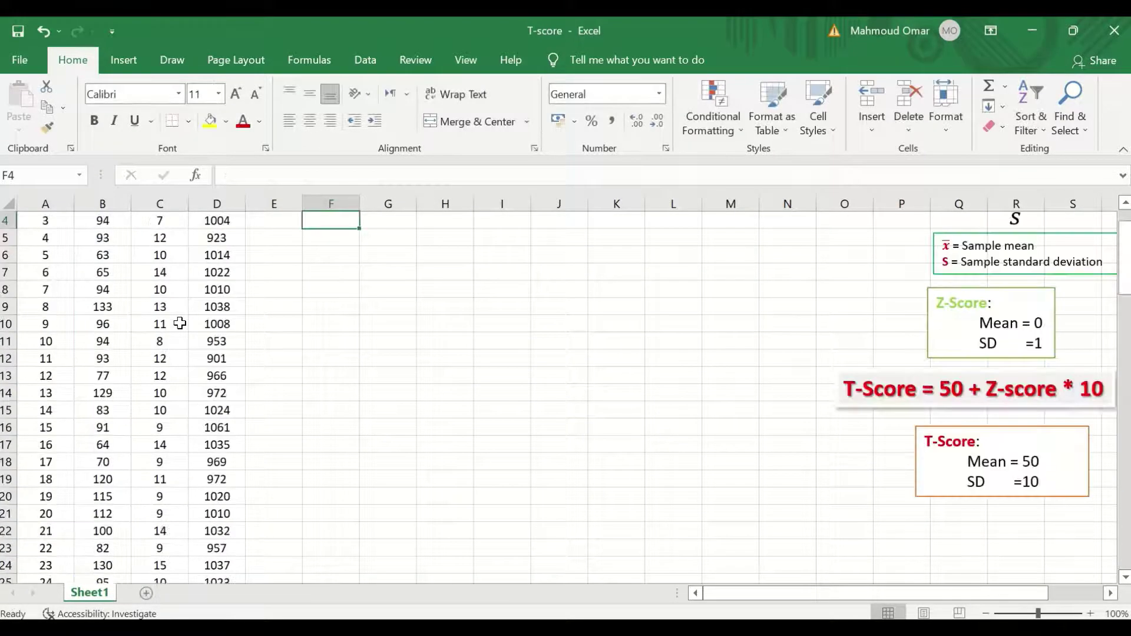
scroll(402, 497, "up", 1)
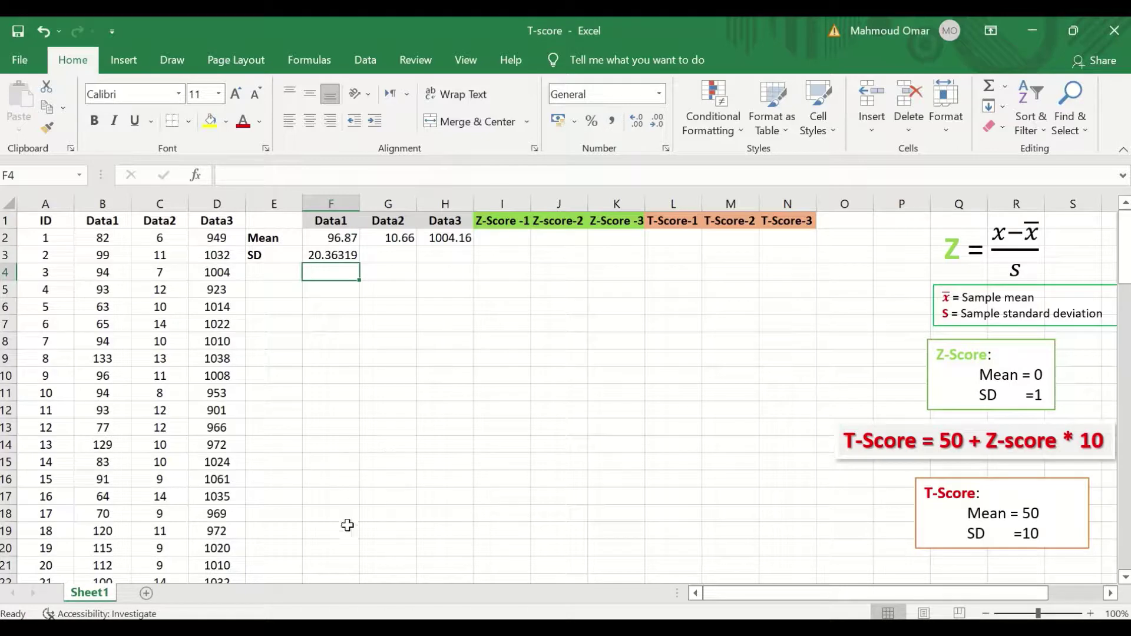
left_click(334, 255)
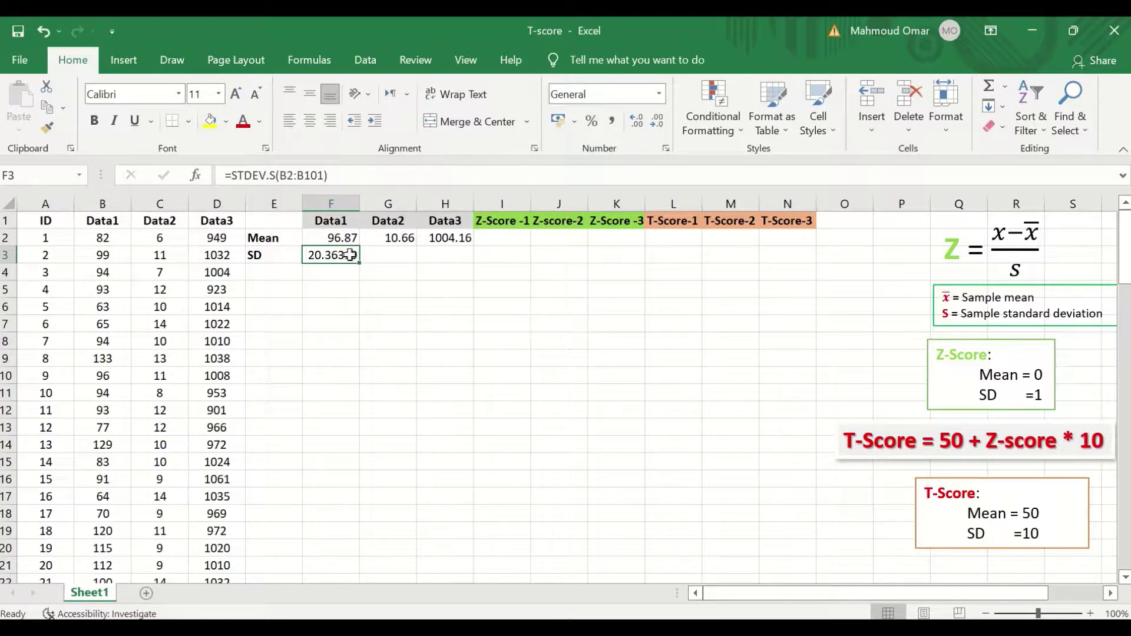
left_click_drag(359, 262, 451, 259)
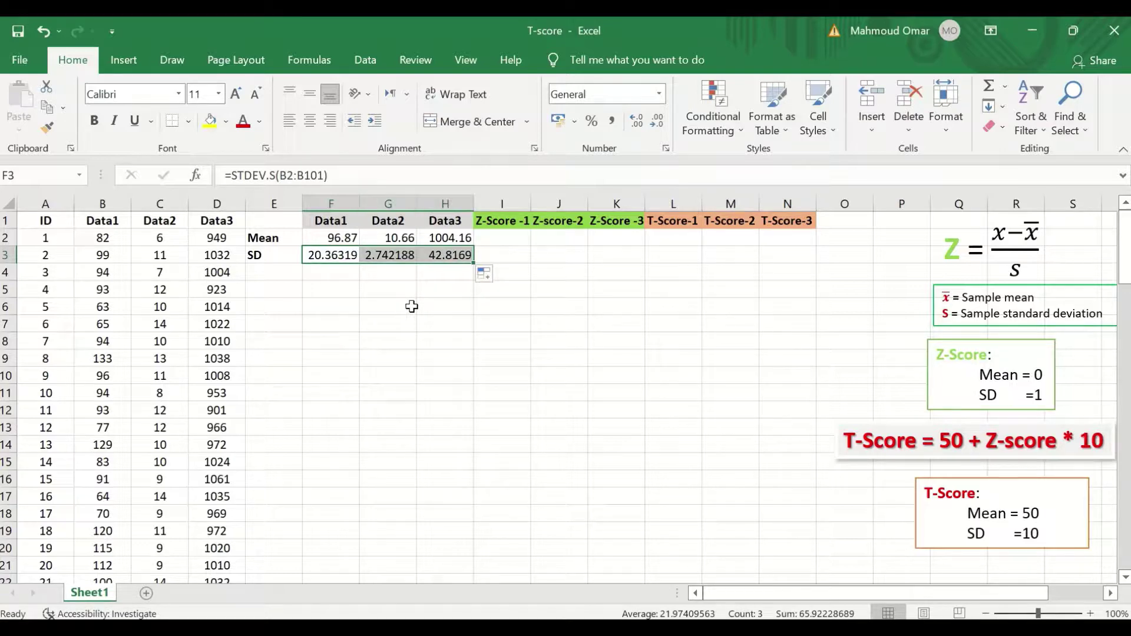
Step: Format the mean and SD values in F2:H3 to show one decimal place
left_click_drag(328, 238, 435, 255)
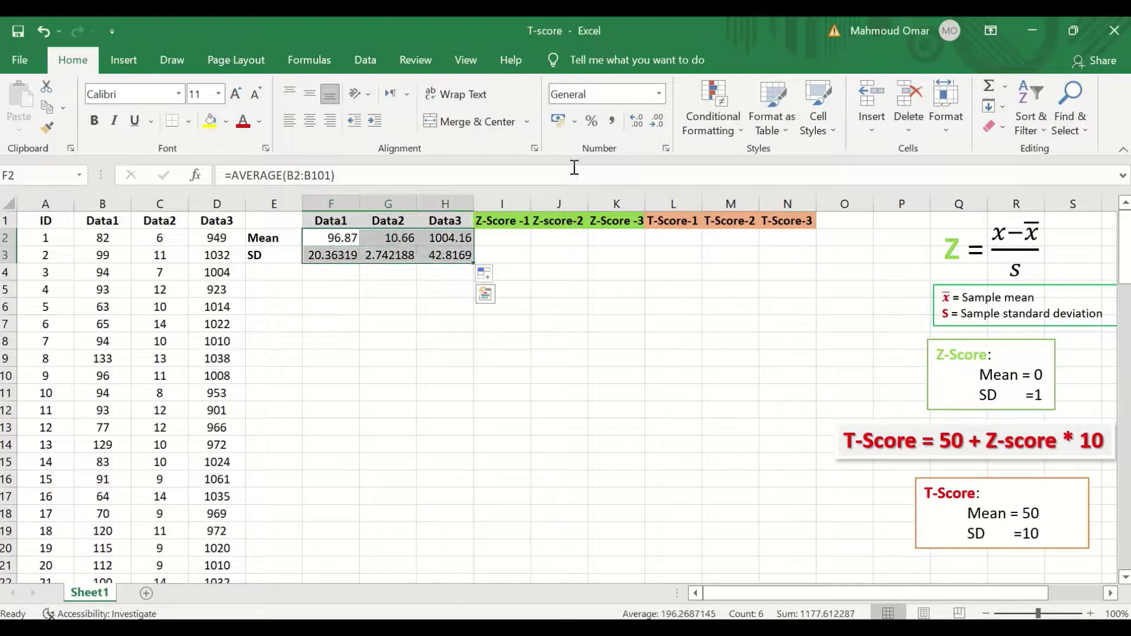
left_click(658, 123)
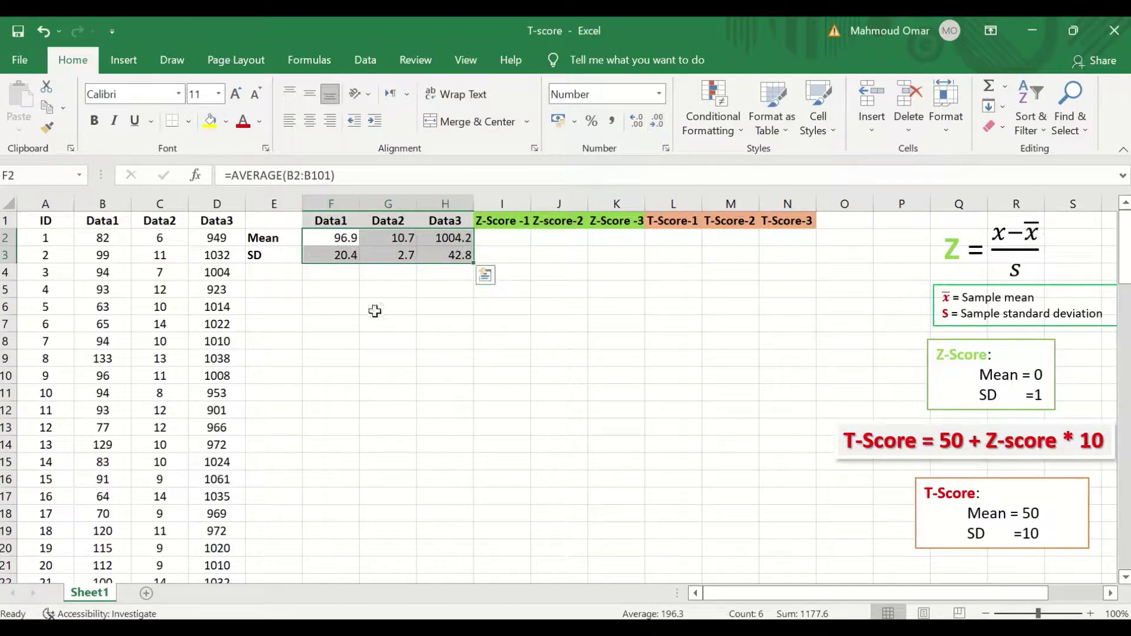
left_click(443, 292)
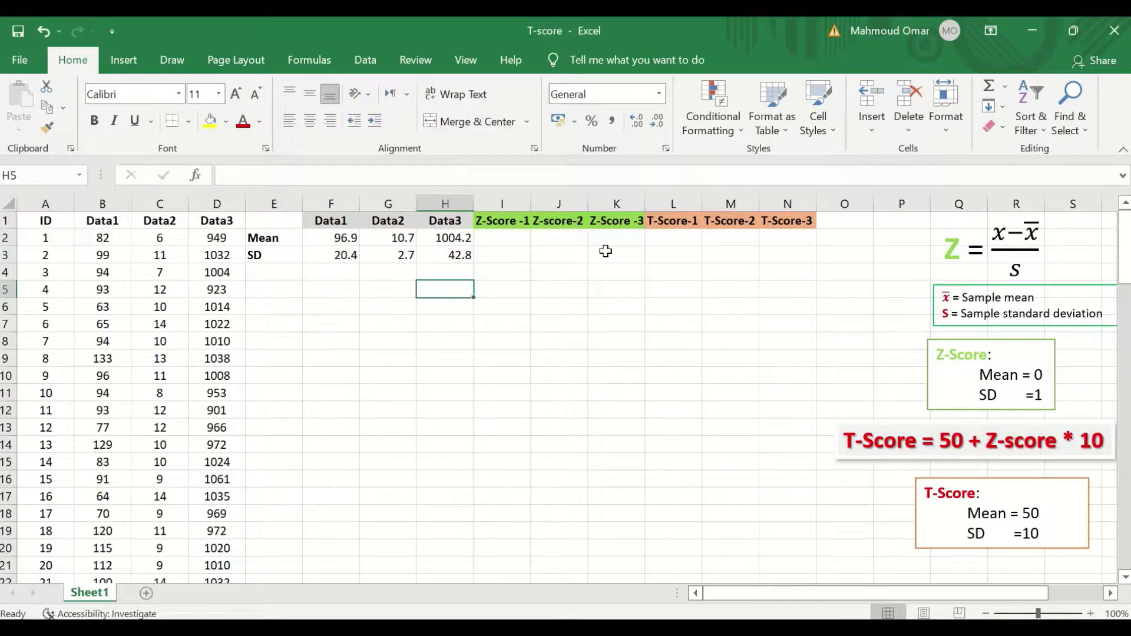
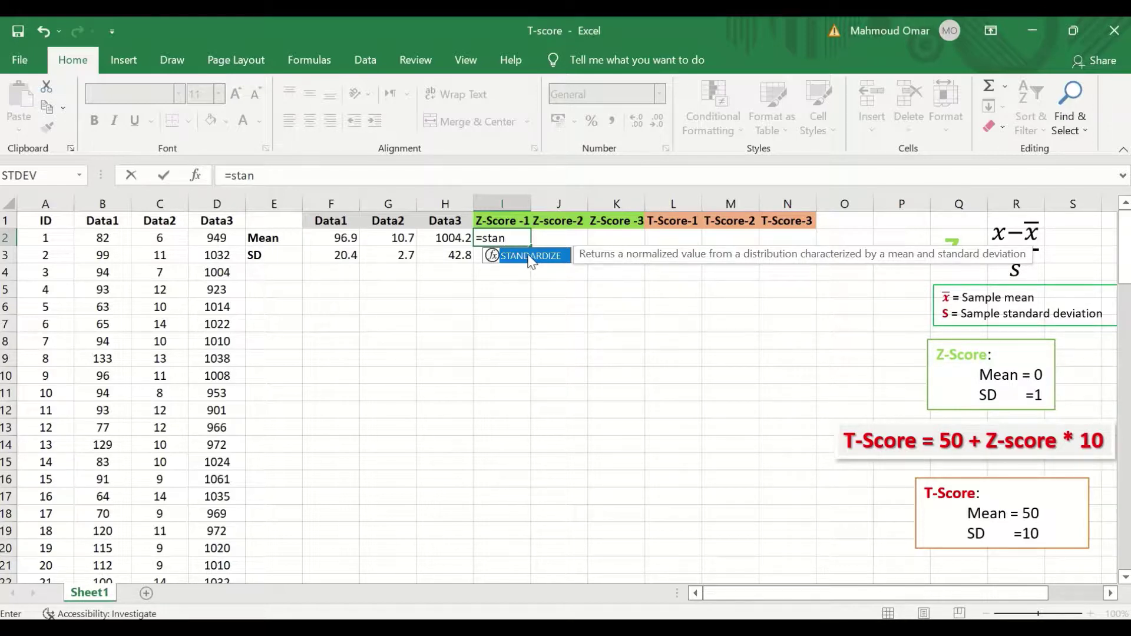
Step: Enter =STANDARDIZE(B2,$F$2,$F$3) in I2 to compute the first Z-score for Data1, with absolute mean and SD references
double_click(532, 256)
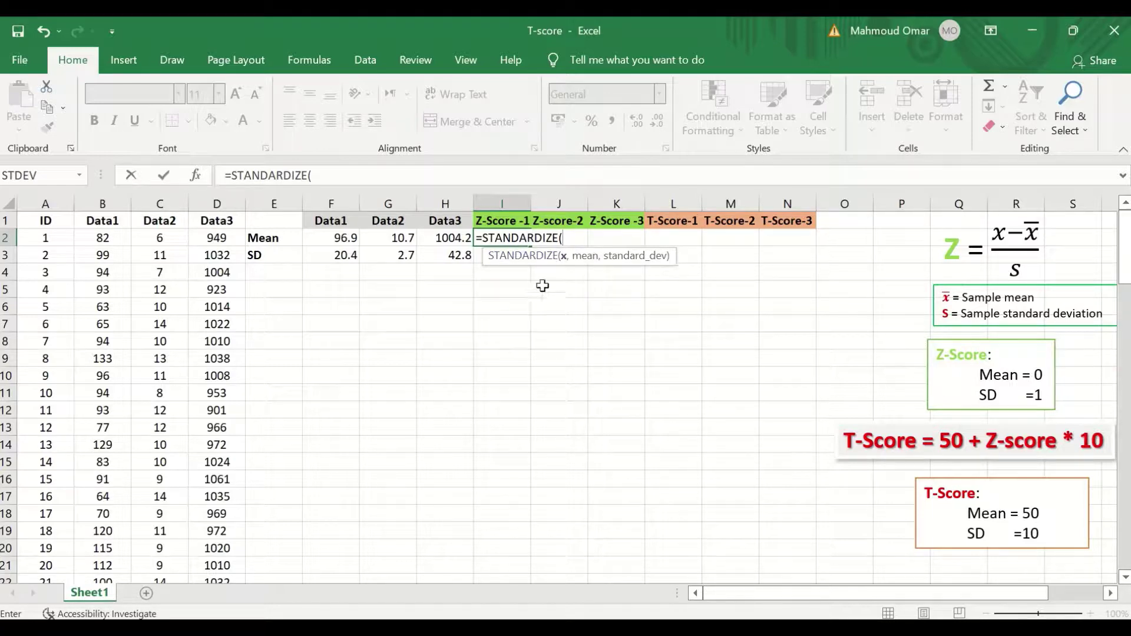
left_click(100, 239)
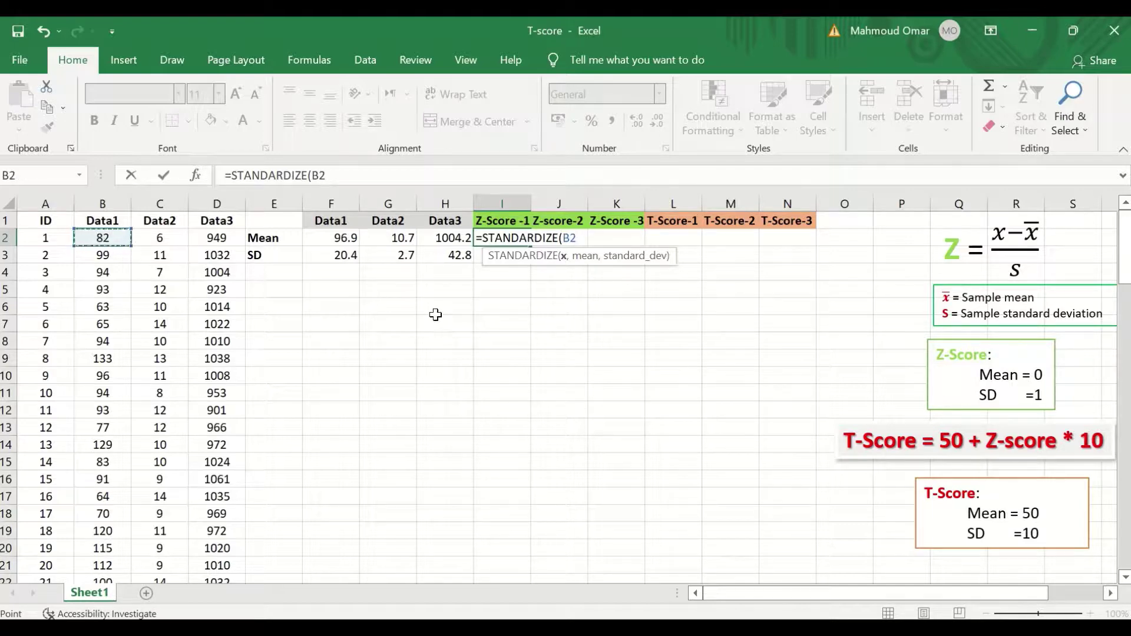
type(",")
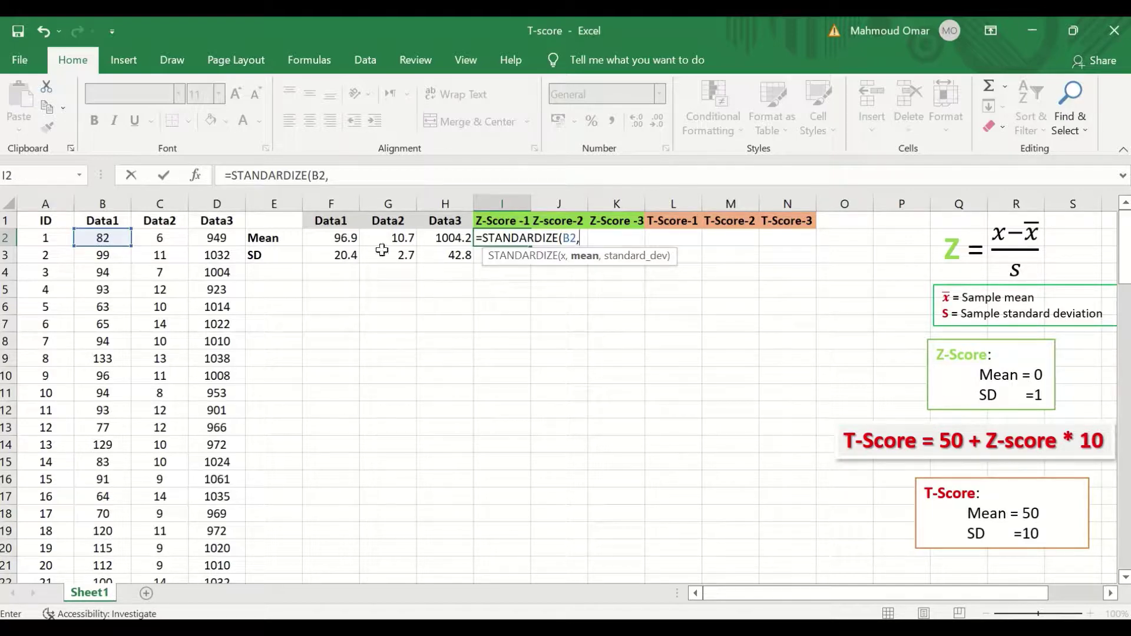
left_click(342, 239)
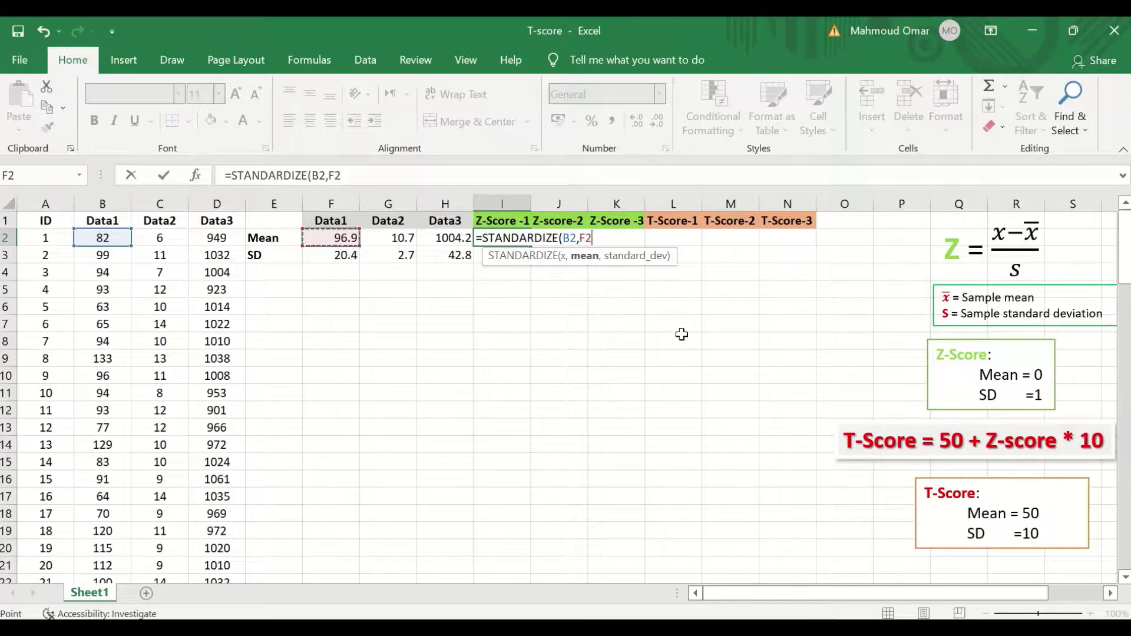
key("F2")
key("Left")
key("Left")
key("F4")
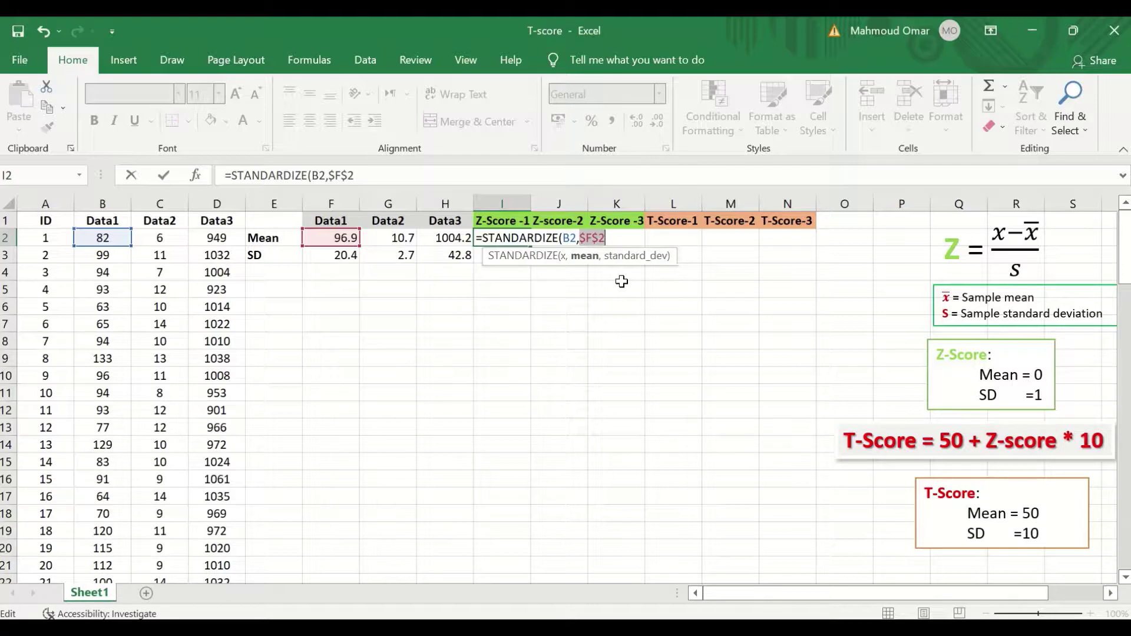
left_click(614, 235)
type(",")
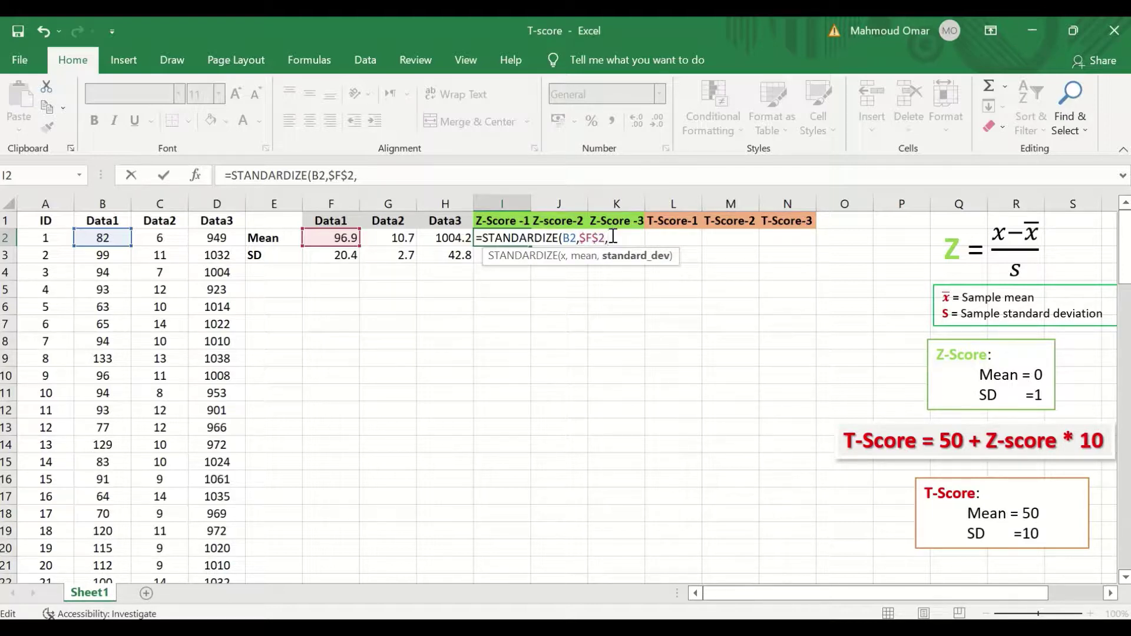
left_click(337, 260)
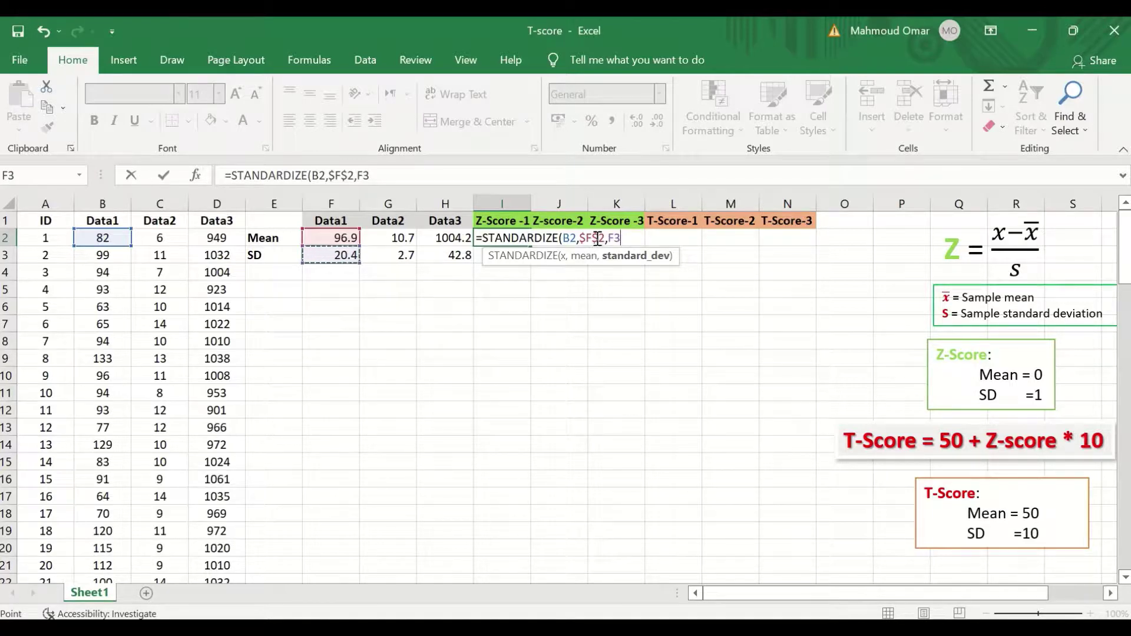
key("F4")
type(")")
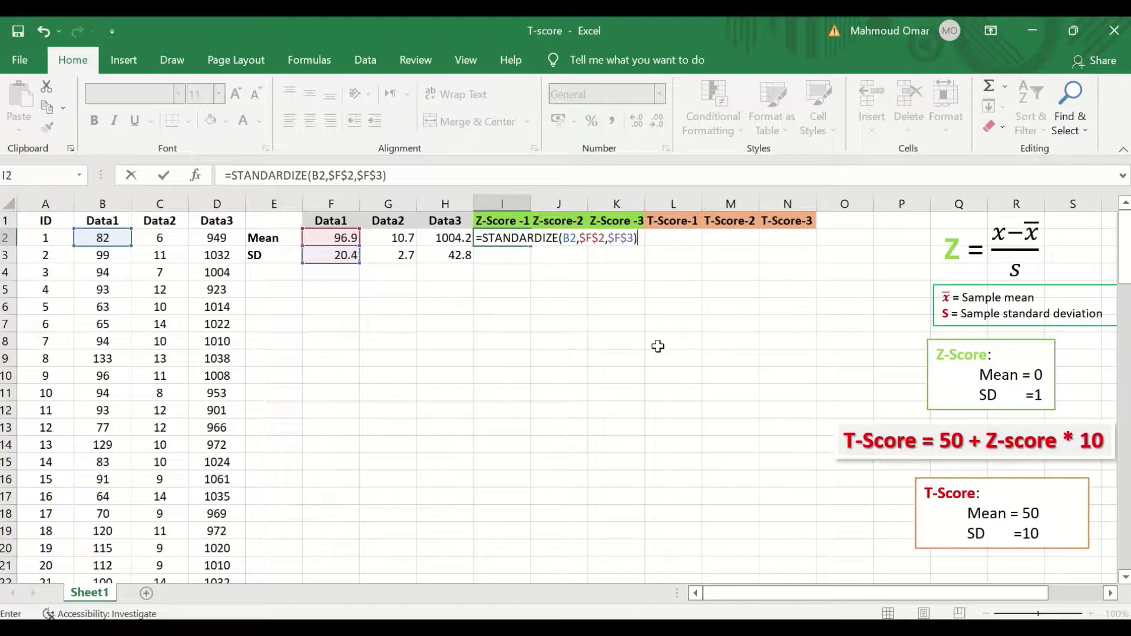
key("Return")
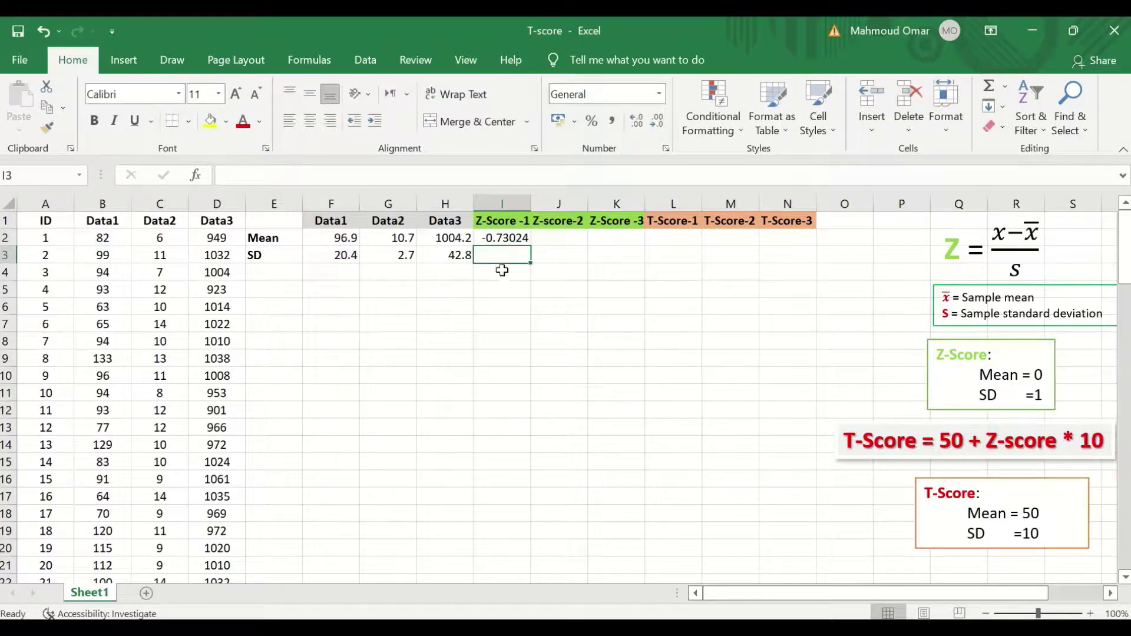
Step: Fill the Z-score formula from I2 down to I101 for all 100 IDs
left_click(498, 237)
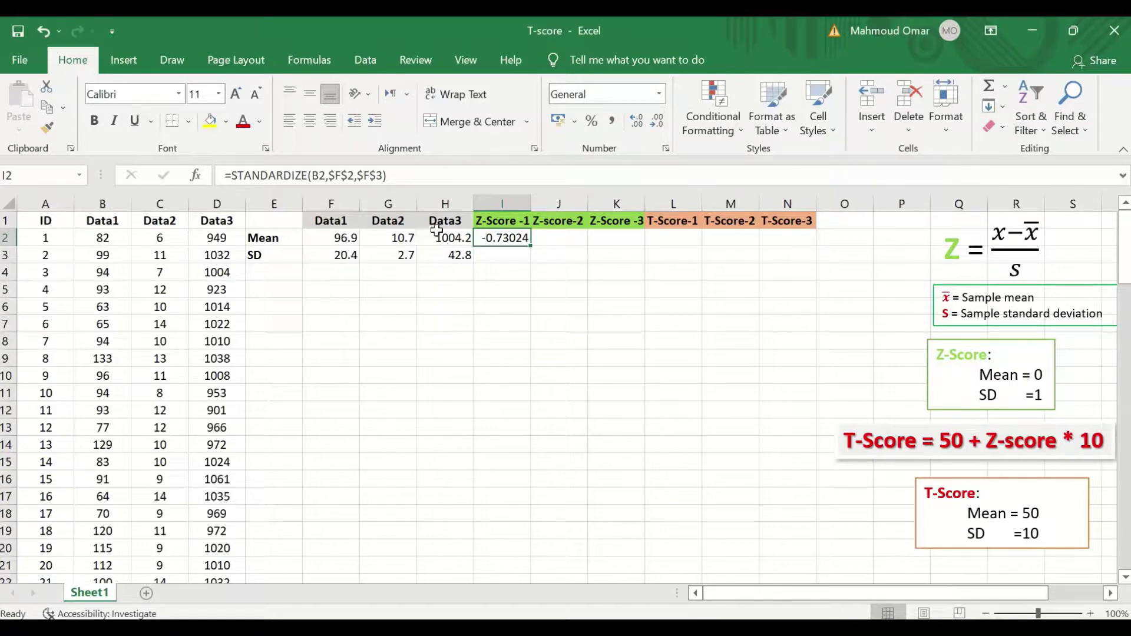
left_click_drag(529, 245, 518, 559)
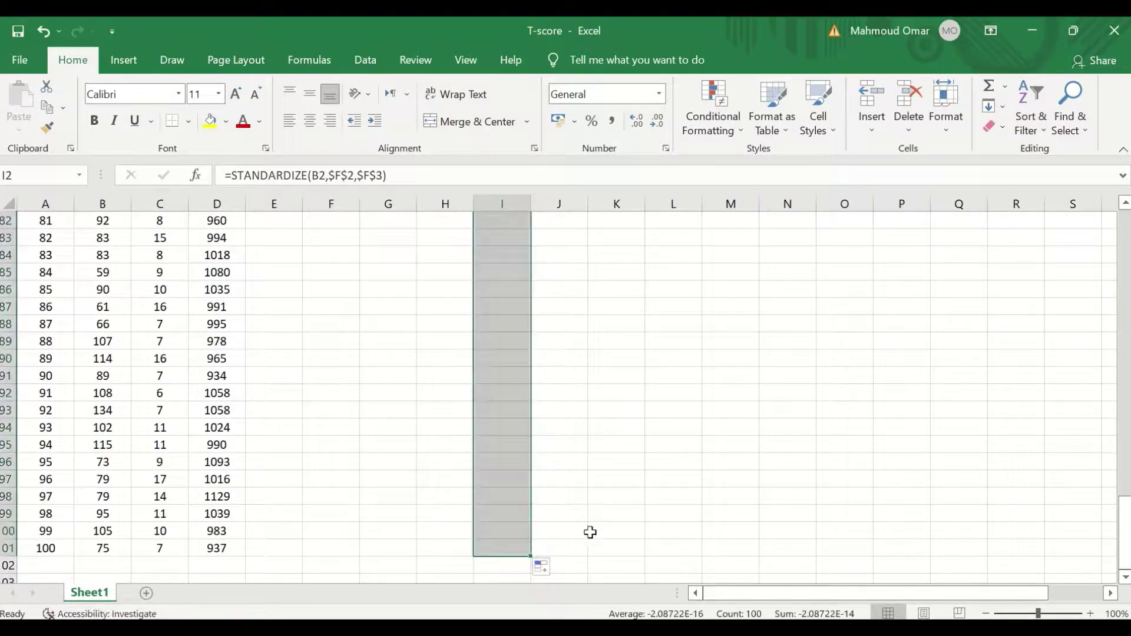
scroll(638, 467, "up", 14)
scroll(642, 455, "up", 13)
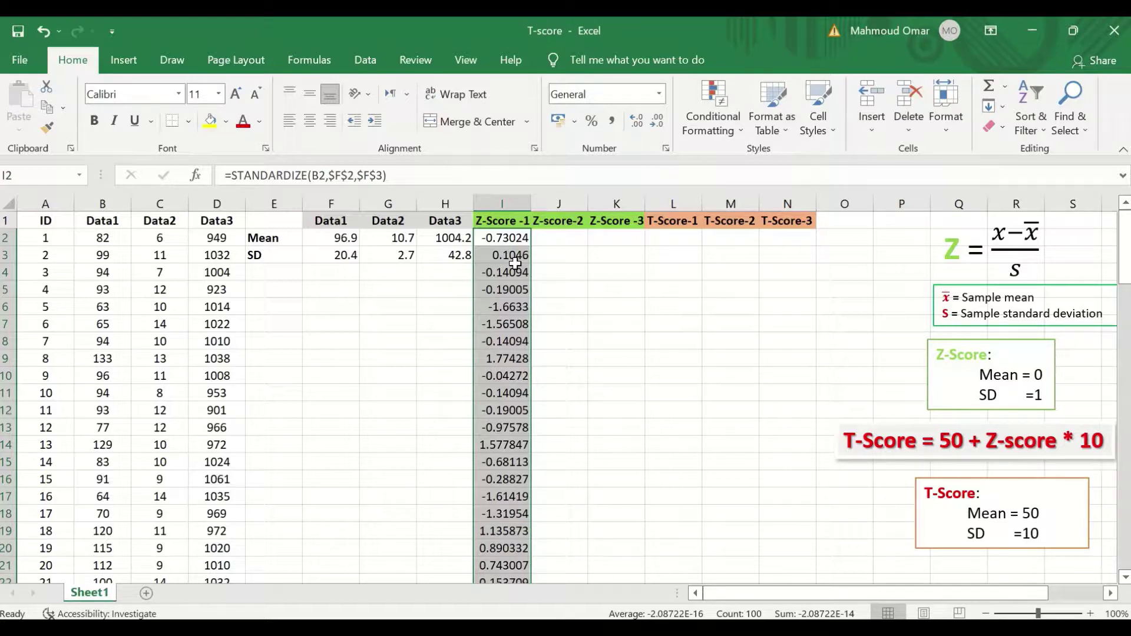
Step: Enter =STANDARDIZE(C2,$G$2,$G$3) in J2 to compute the first Z-score for Data2, with absolute mean and SD references
left_click(558, 239)
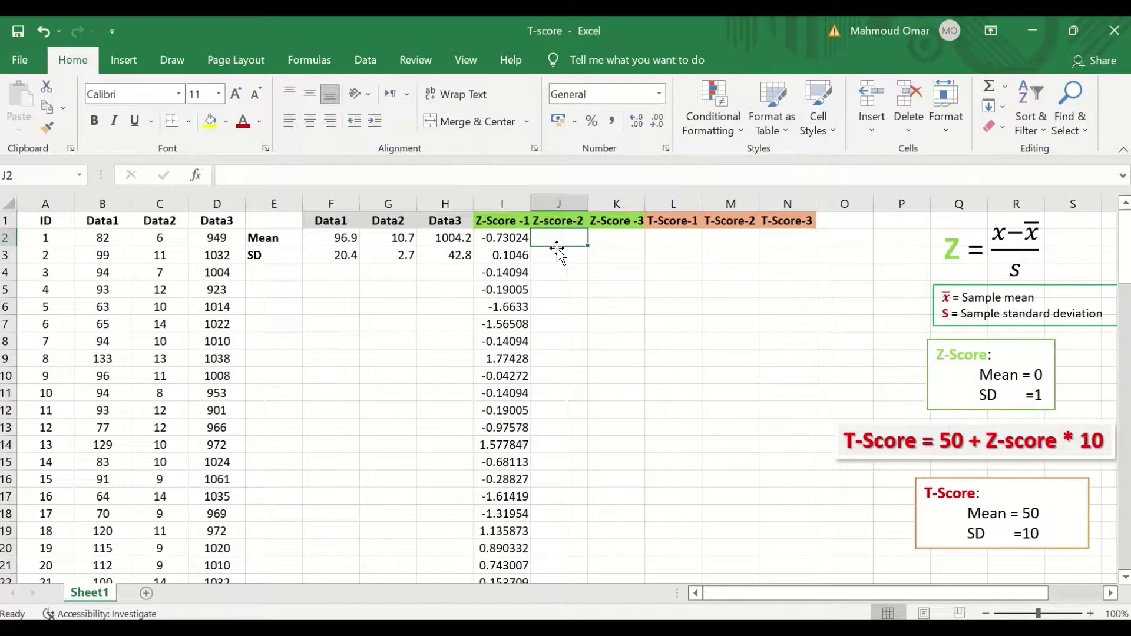
type("=")
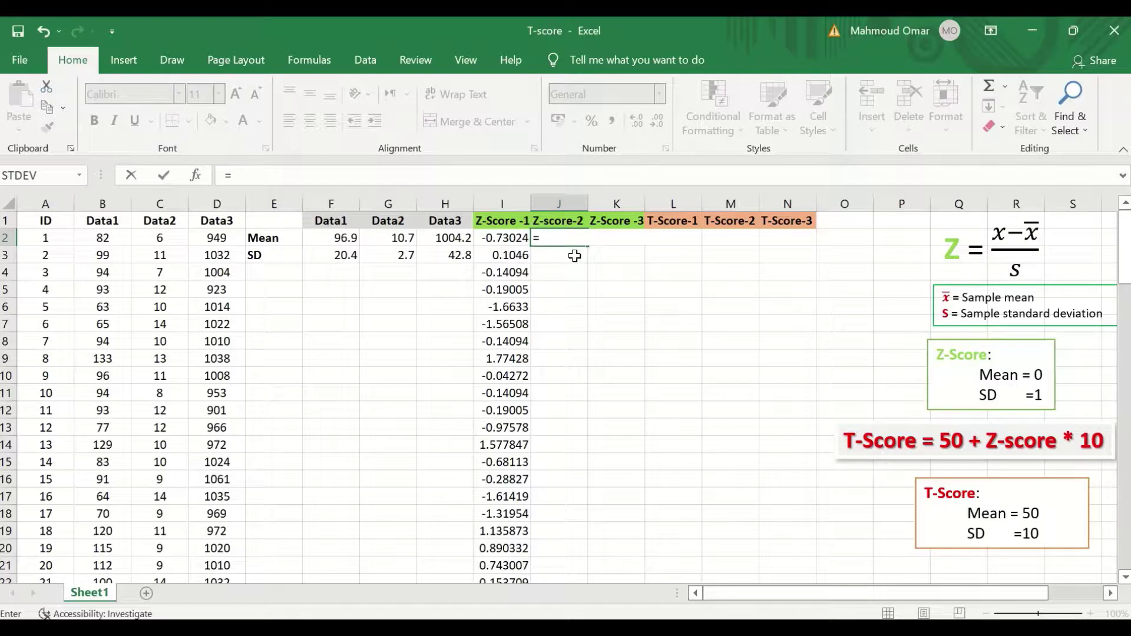
type("Stand")
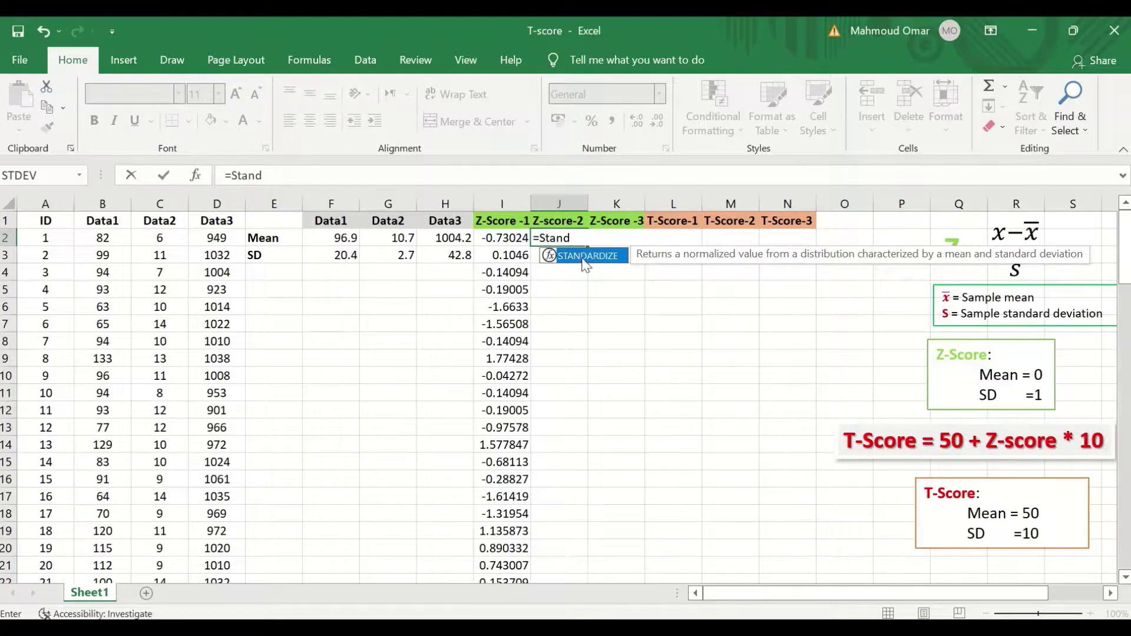
double_click(577, 257)
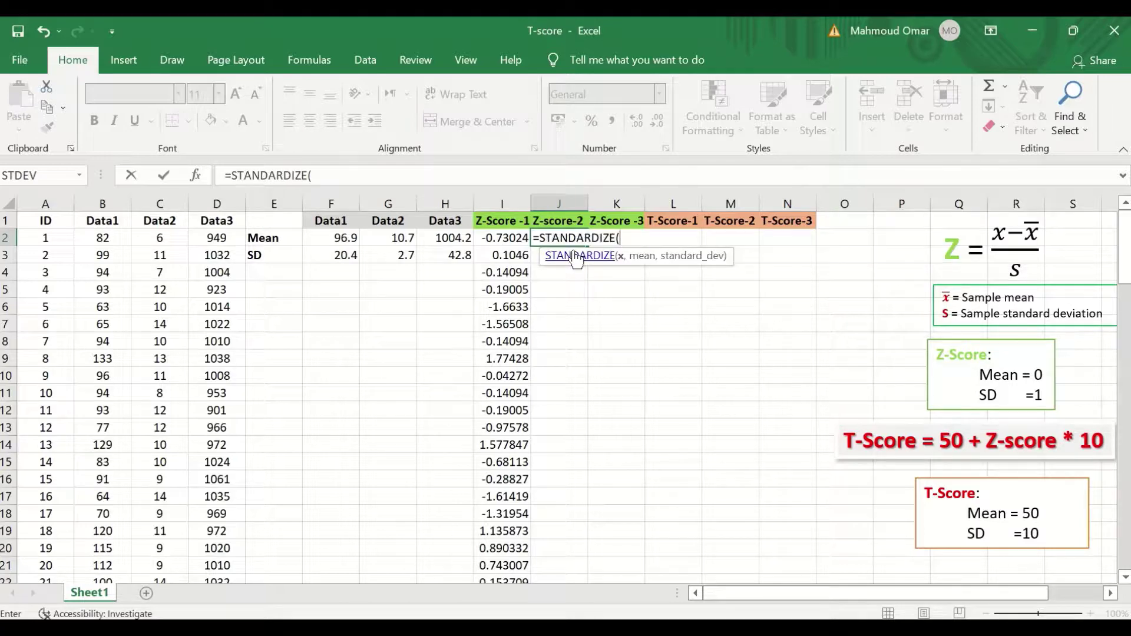
left_click(164, 238)
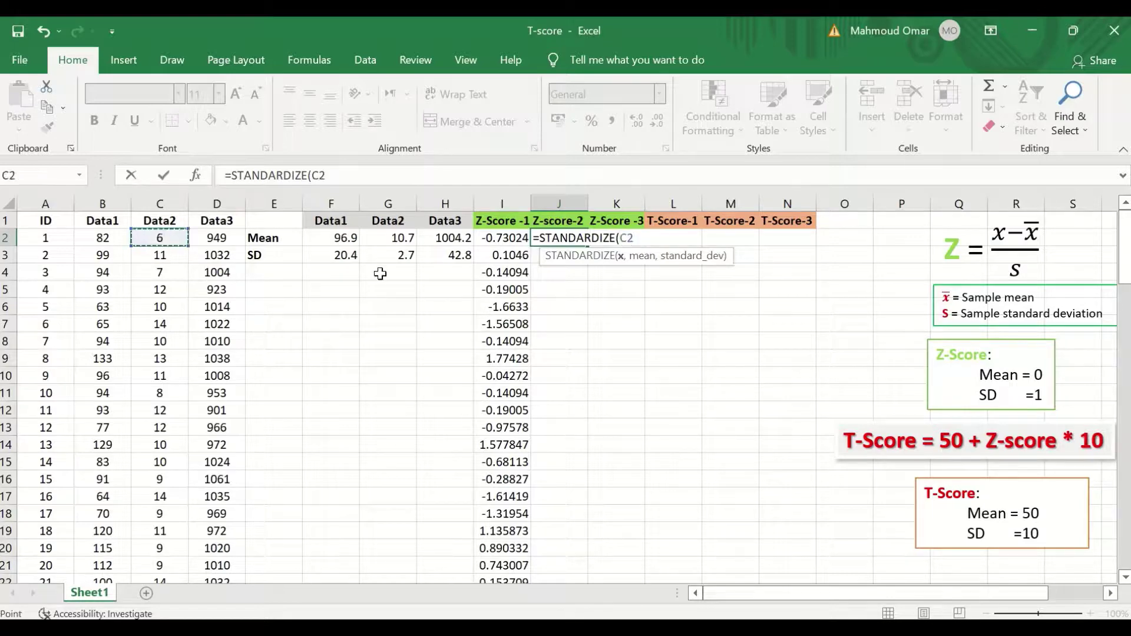
type(",")
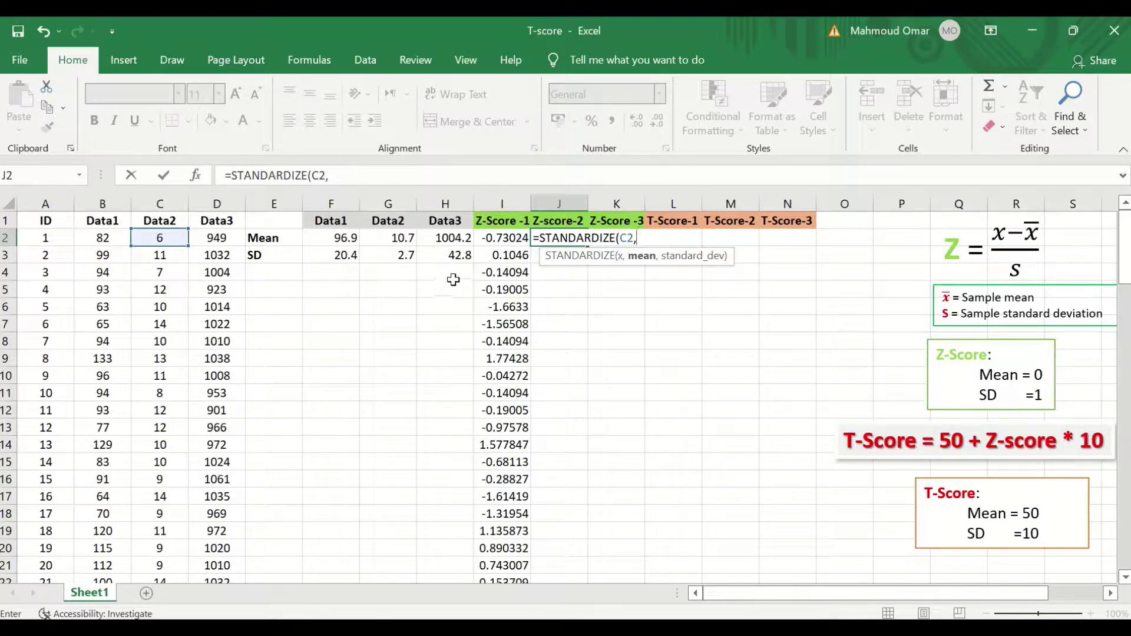
left_click(400, 236)
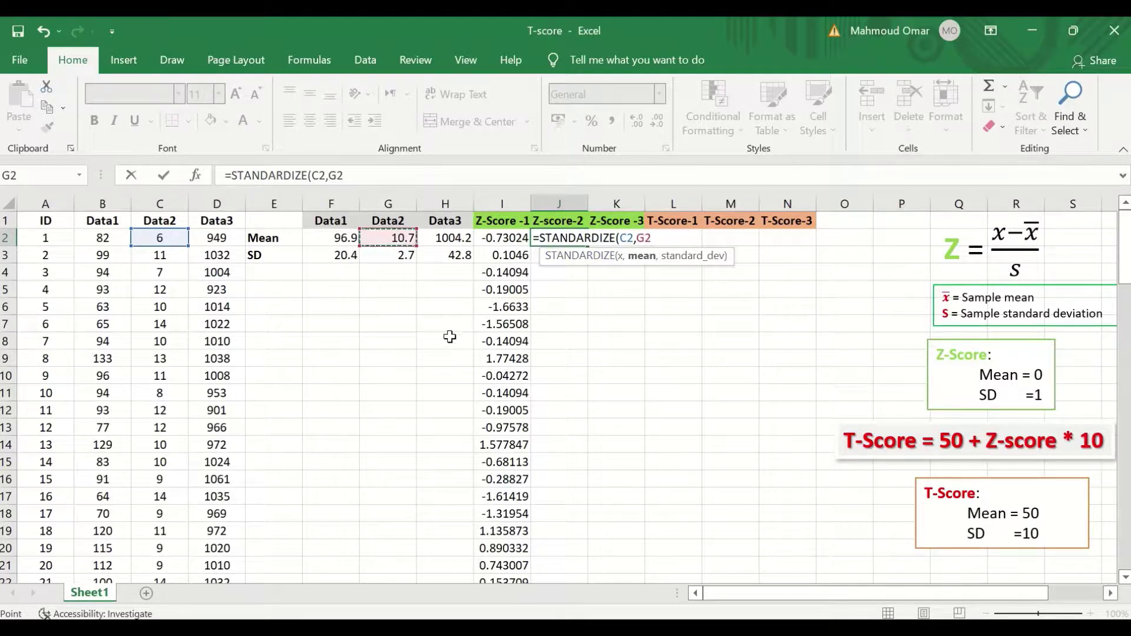
left_click(634, 235)
key("F4")
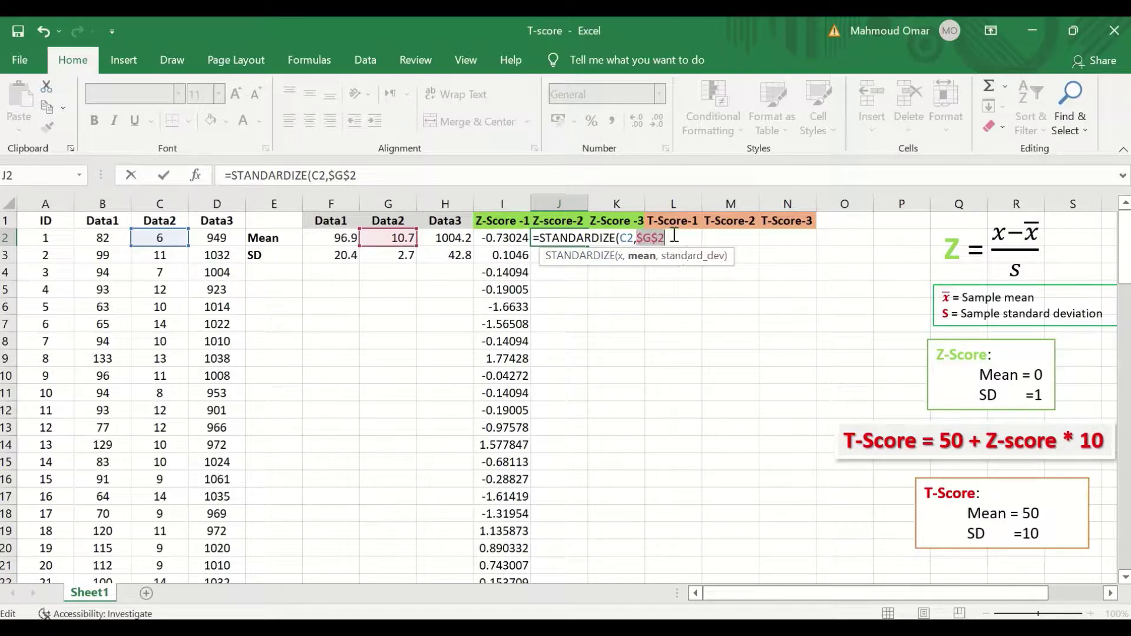
left_click(674, 238)
type(",")
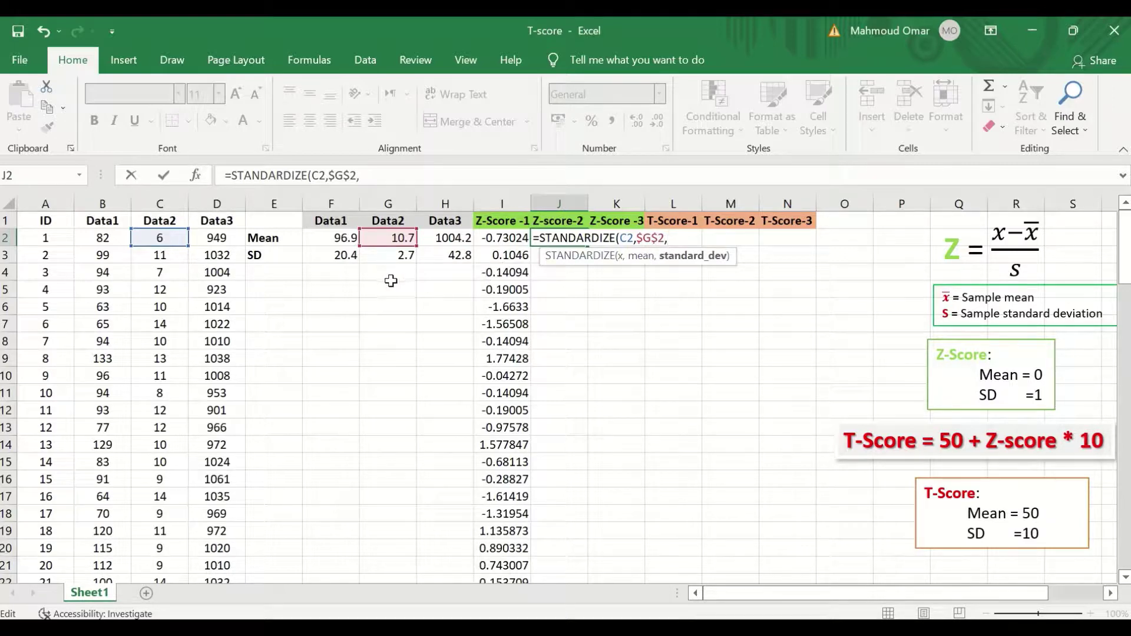
left_click(386, 258)
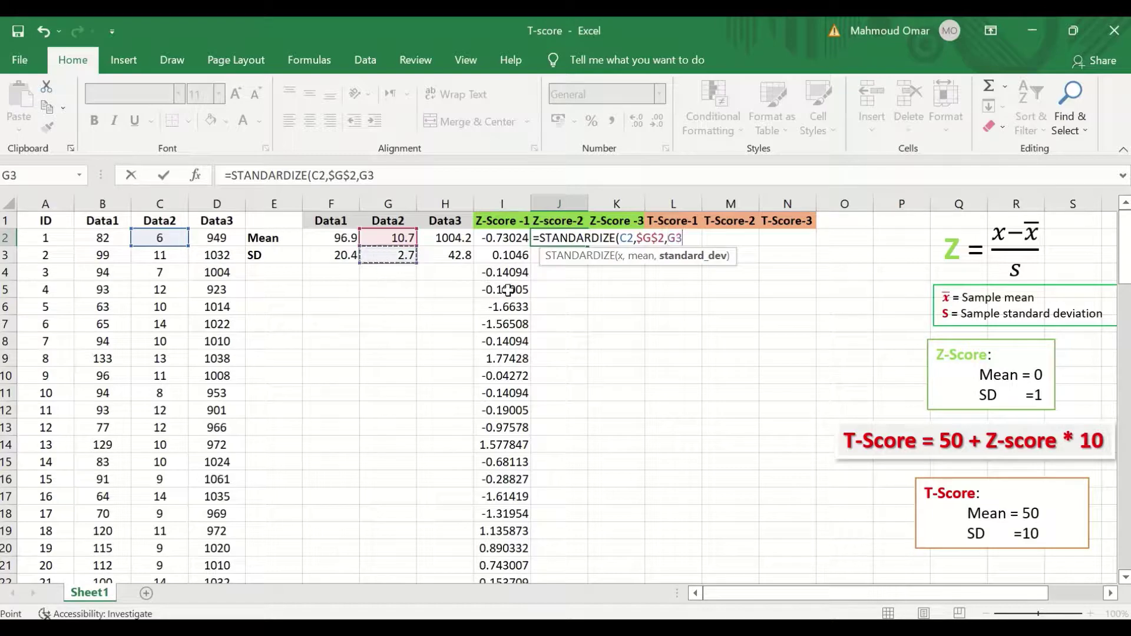
key("F4")
type(")")
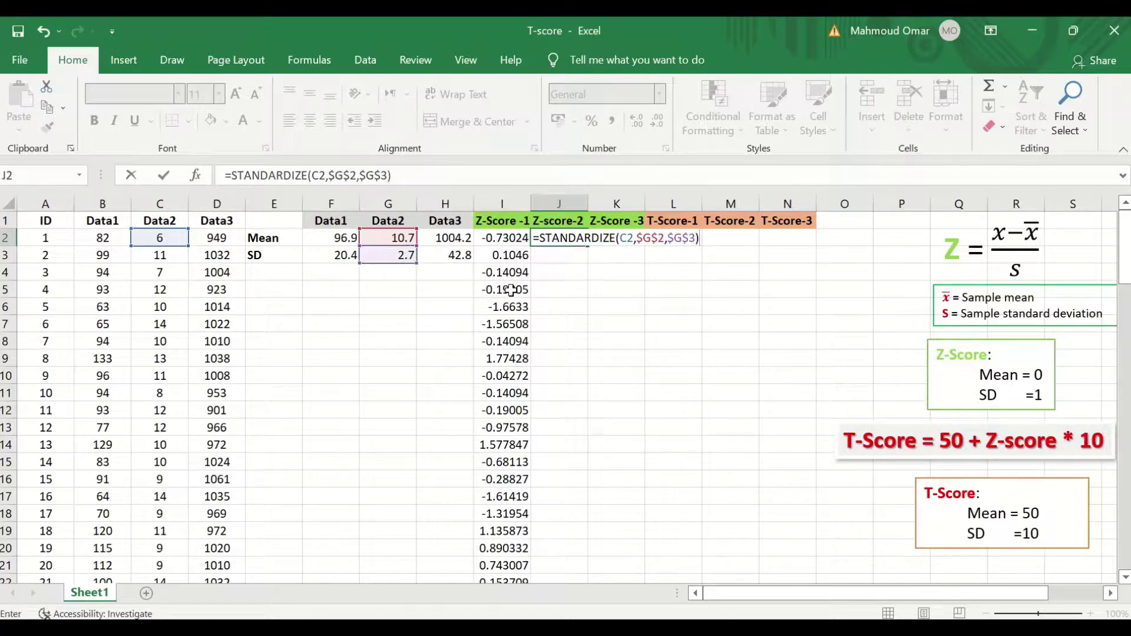
key("Return")
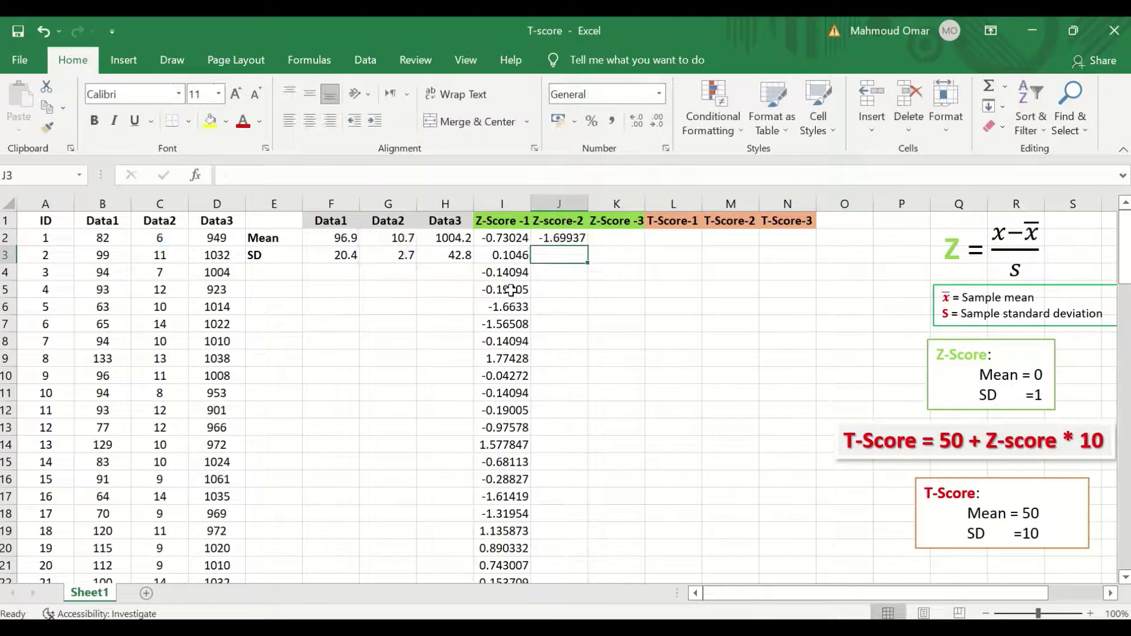
Step: Fill the Data2 Z-score formula from J2 down to J101
left_click(576, 239)
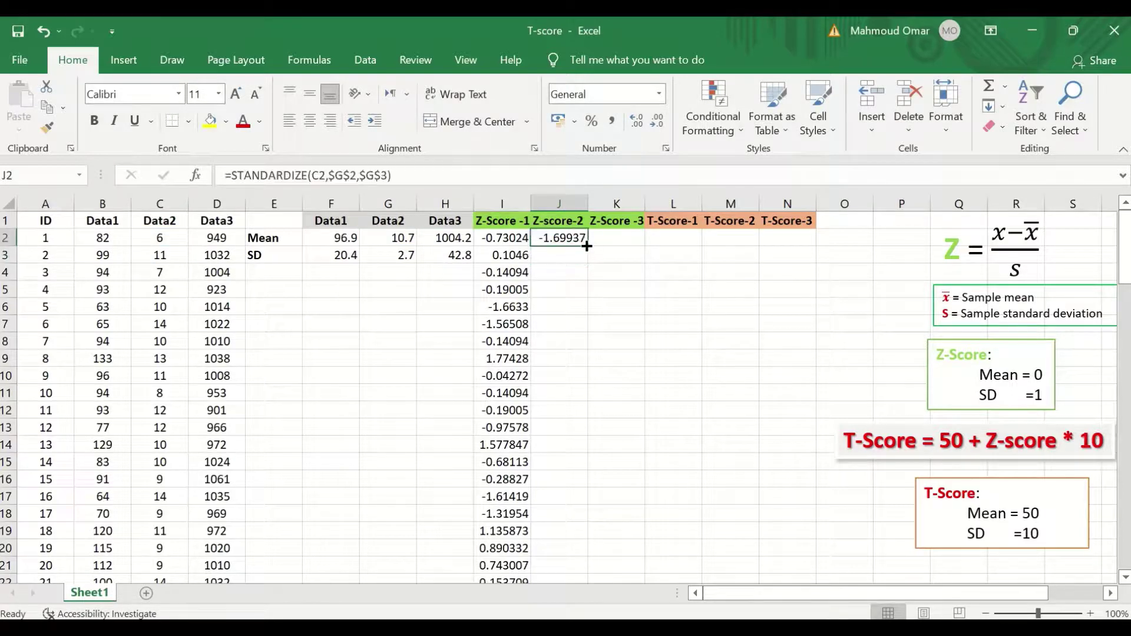
left_click_drag(586, 247, 581, 534)
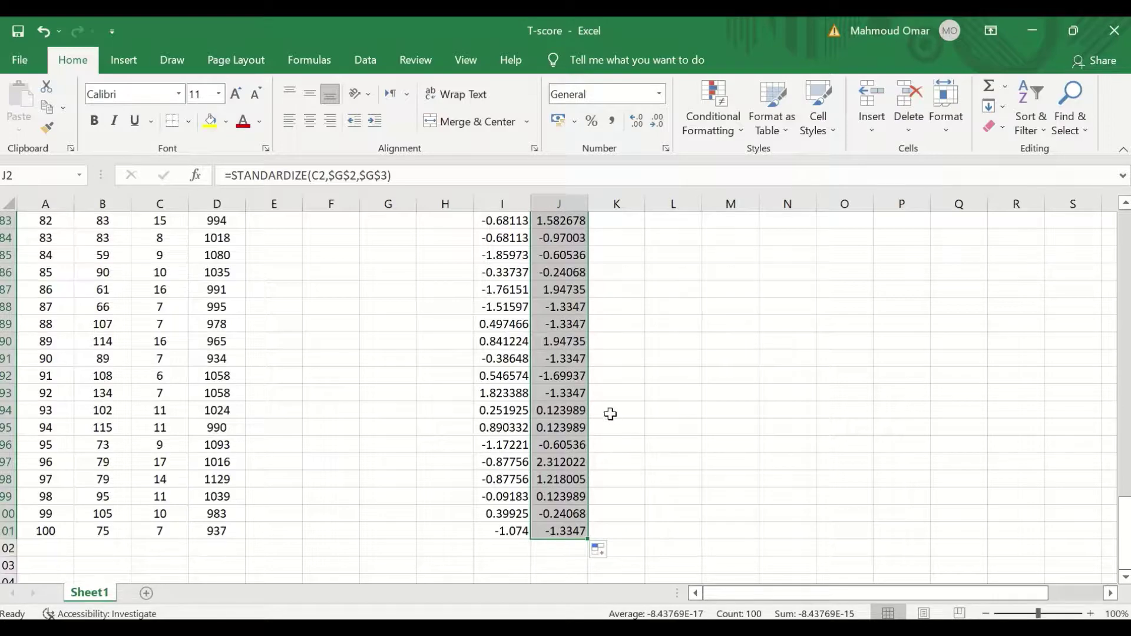
scroll(611, 417, "up", 20)
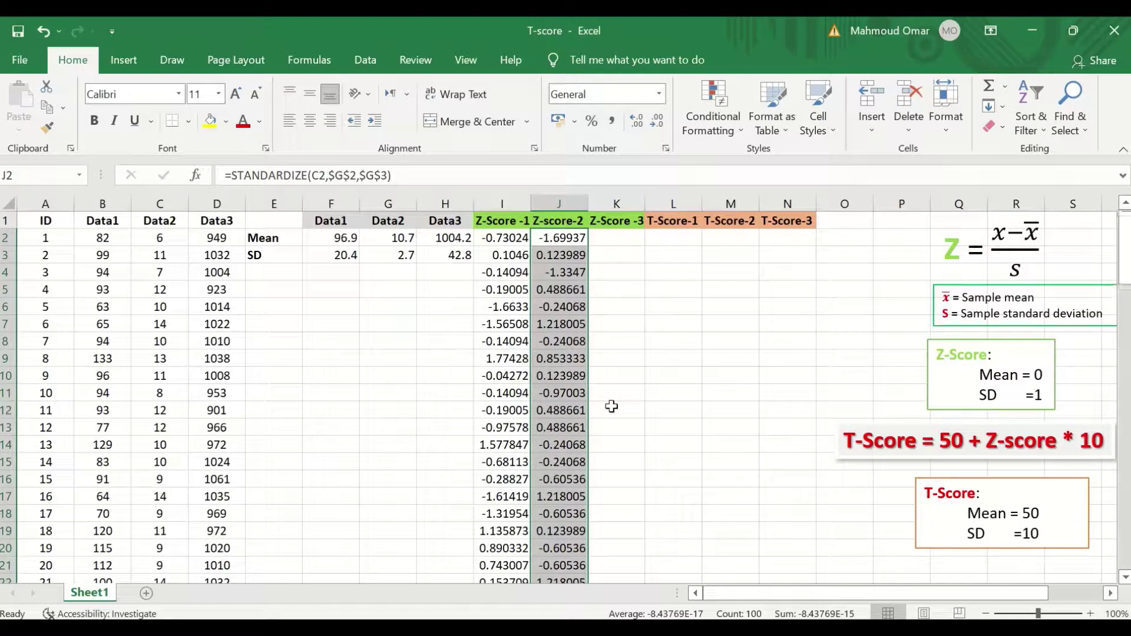
Step: Enter =STANDARDIZE(D2,$H$2,$H$3) in K2 to compute the first Z-score for Data3, with absolute mean and SD references
left_click(614, 248)
left_click(623, 234)
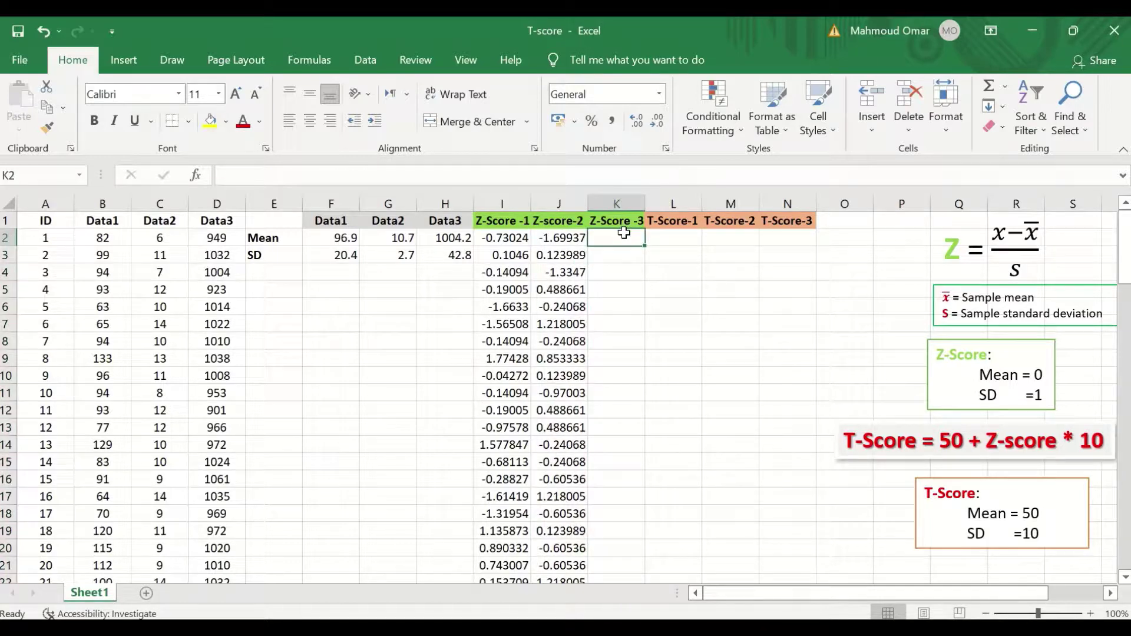
type("=")
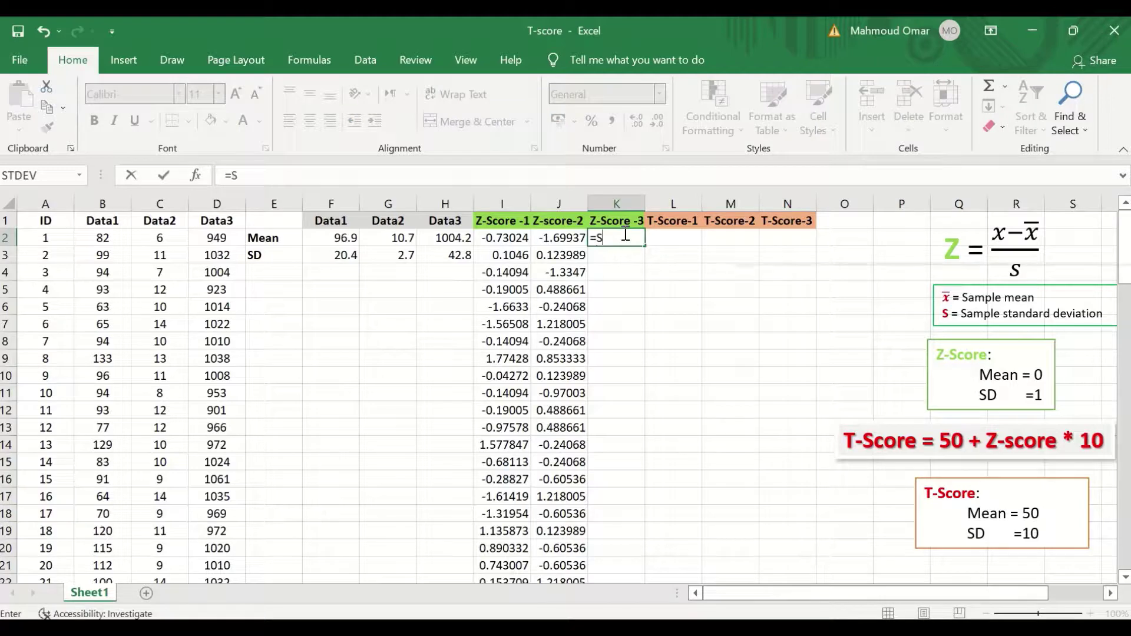
type("Stand")
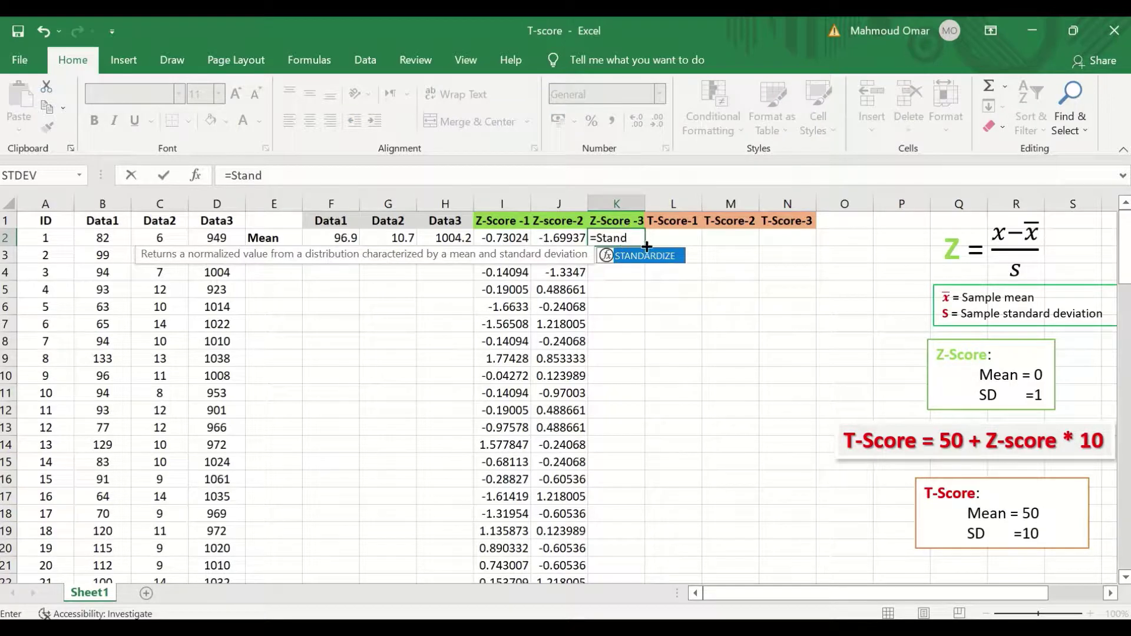
double_click(658, 256)
left_click(648, 254)
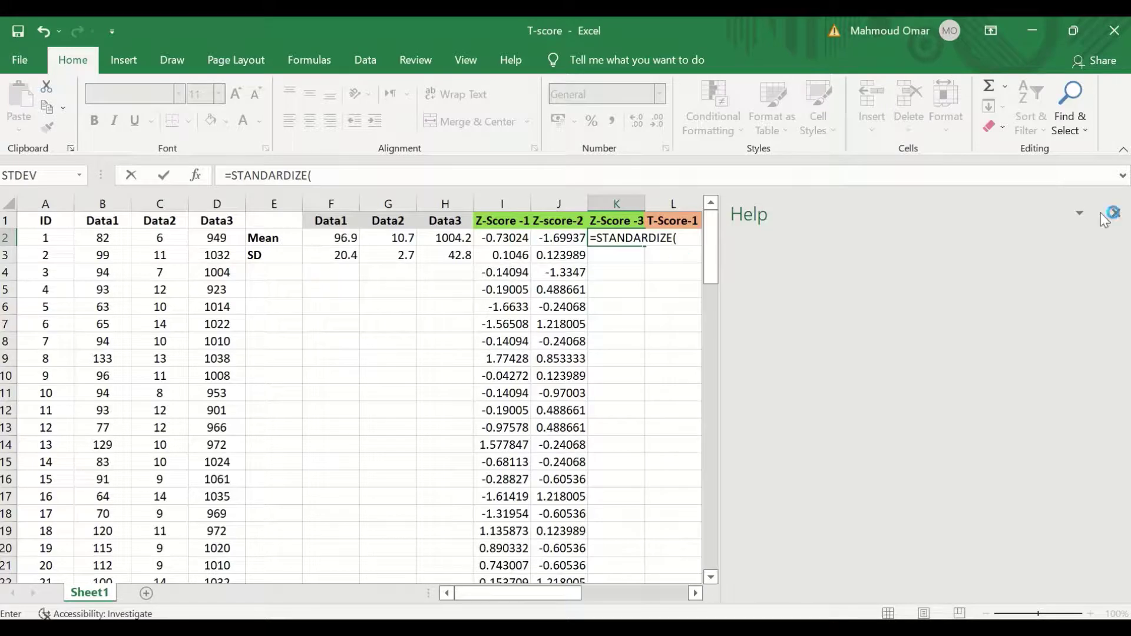
left_click(1113, 213)
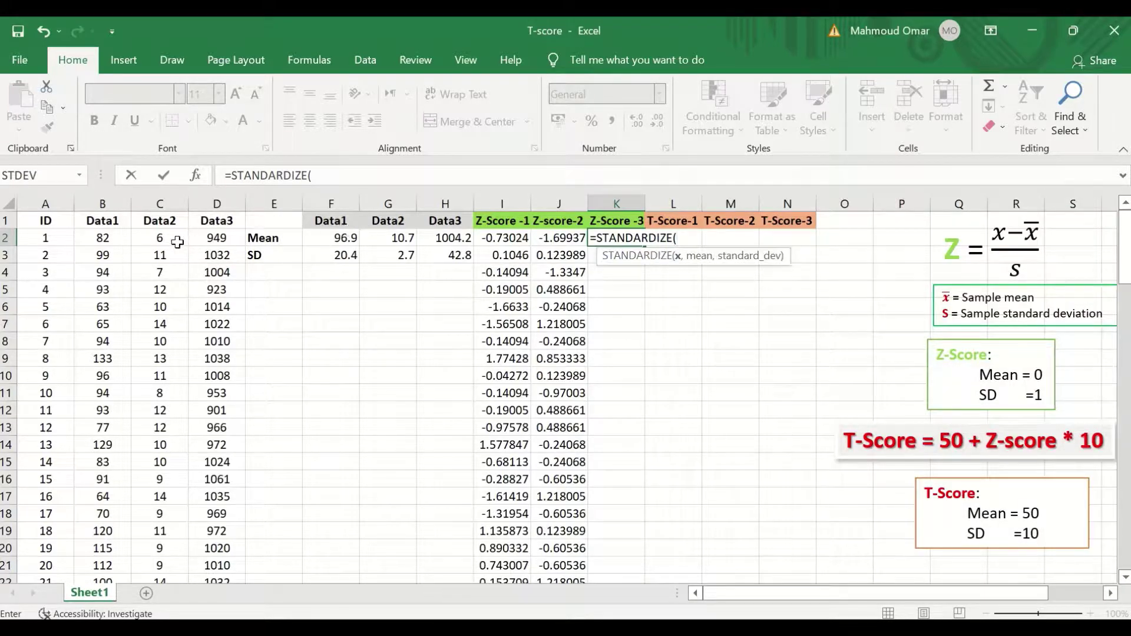
left_click(215, 237)
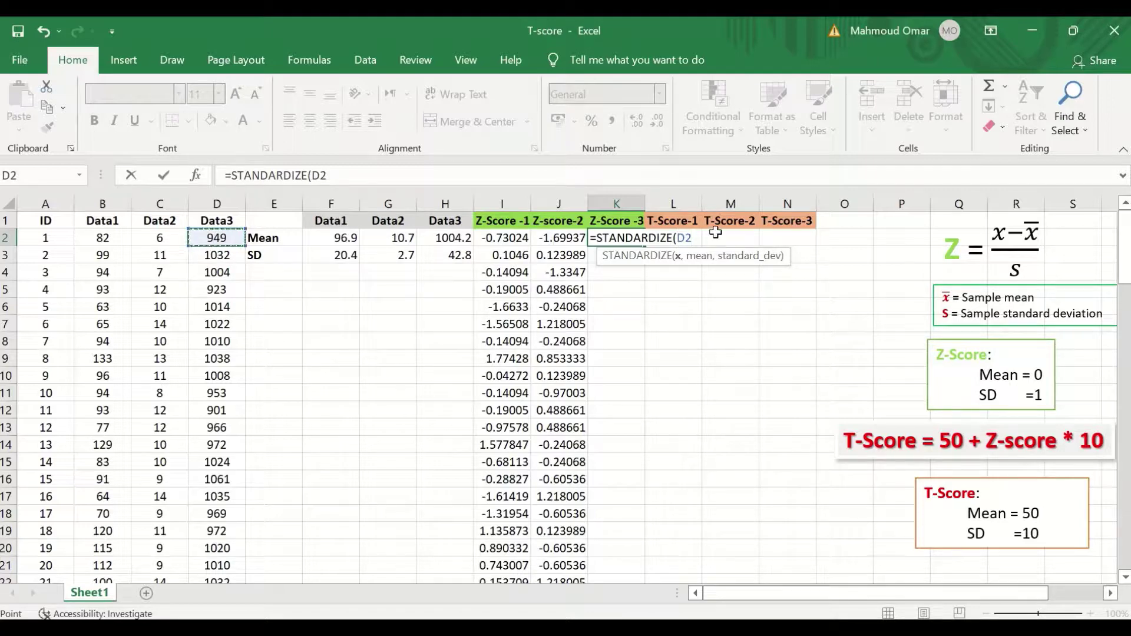
type(",")
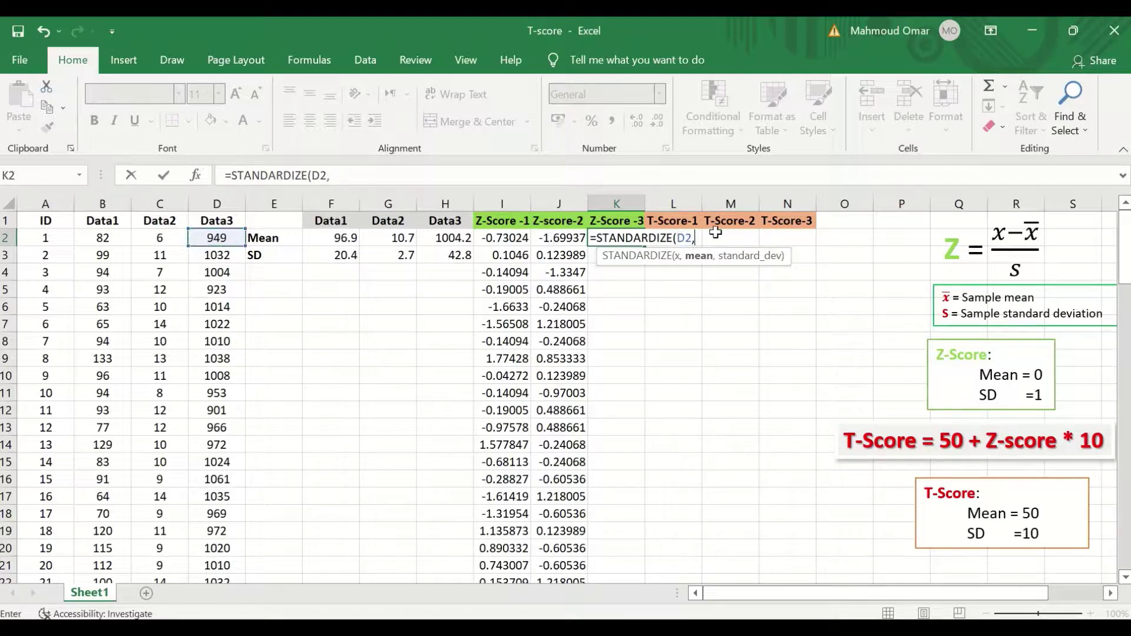
left_click(436, 236)
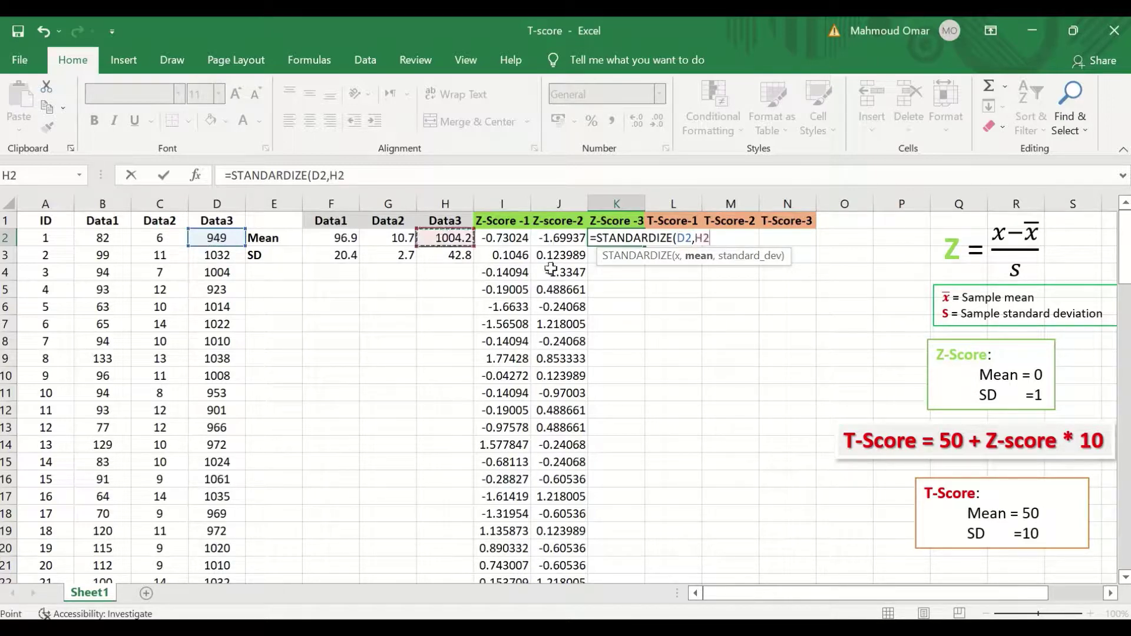
left_click(702, 244)
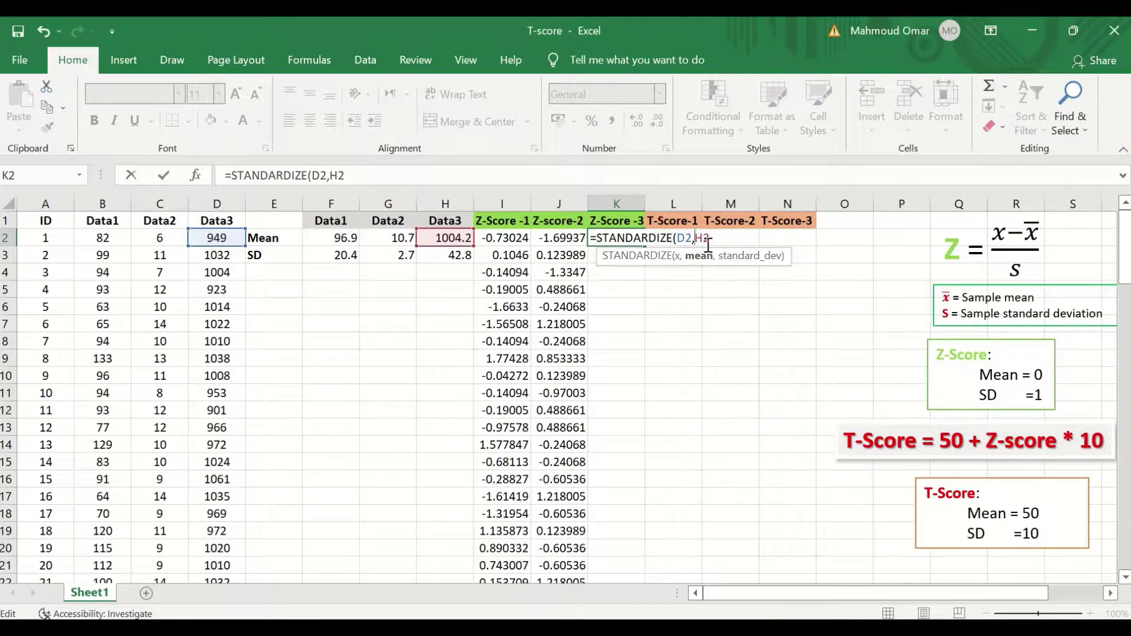
key("F4")
left_click(732, 234)
type(",")
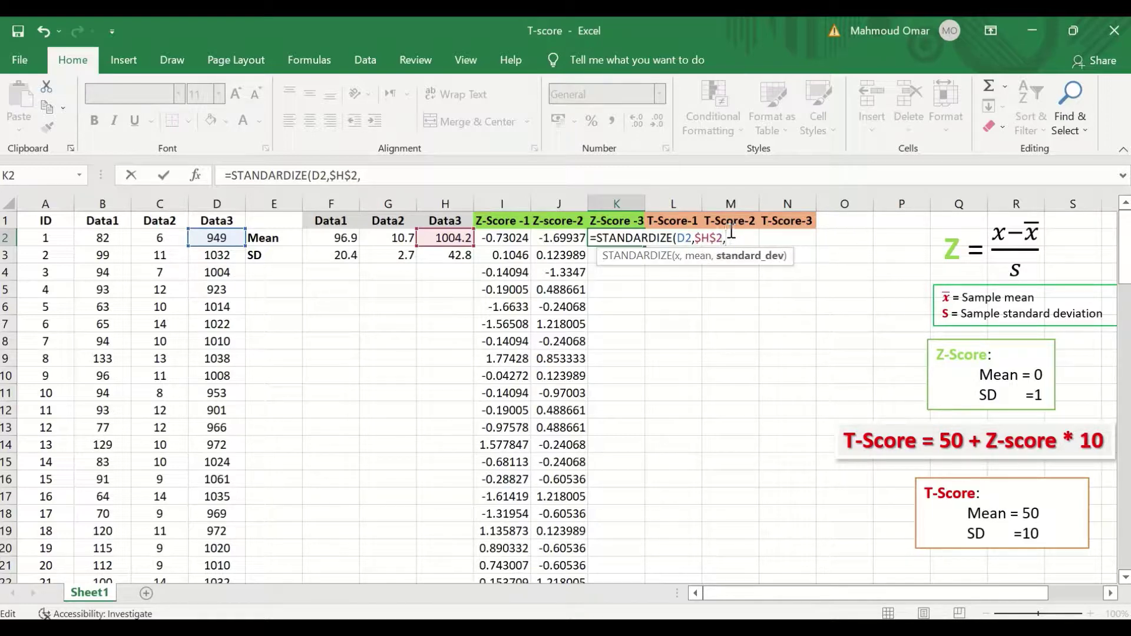
left_click(448, 256)
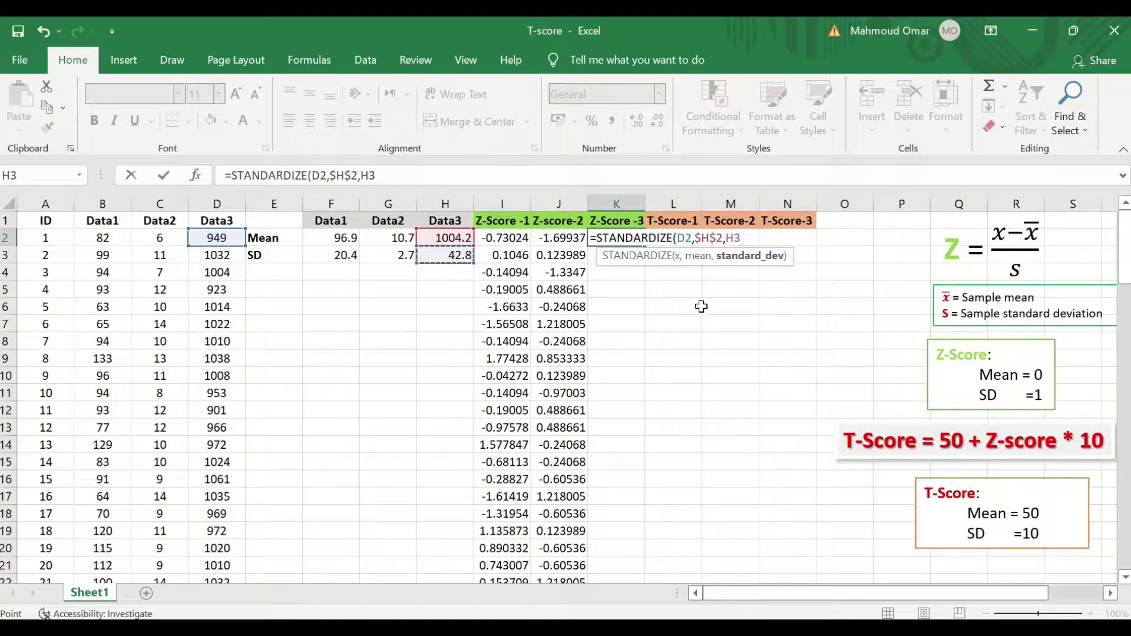
key("F4")
type(")")
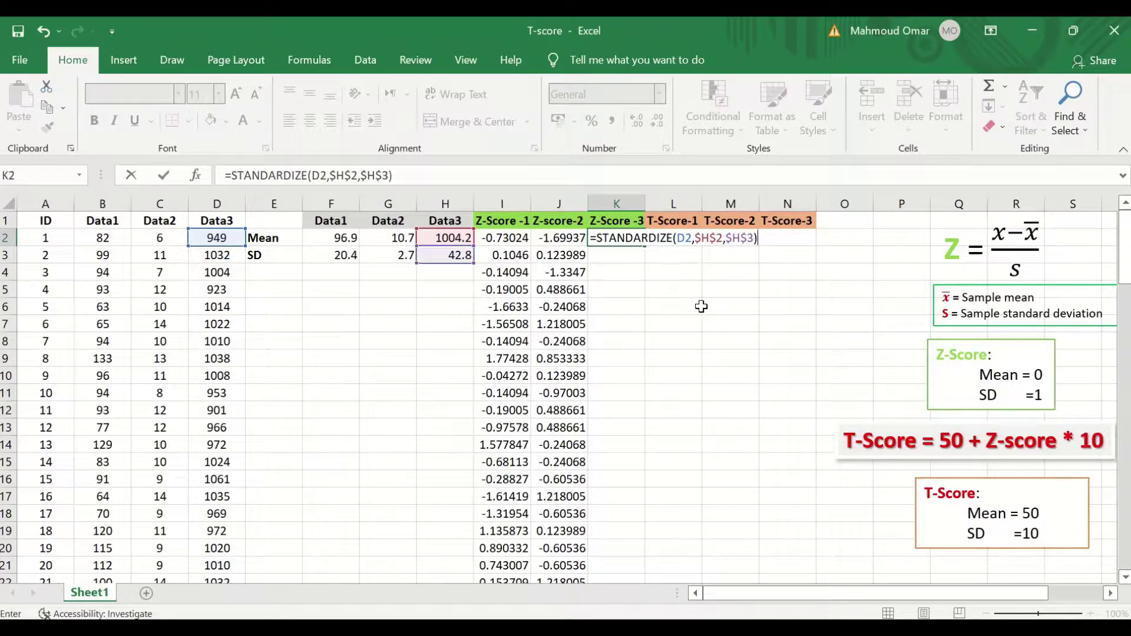
key("Return")
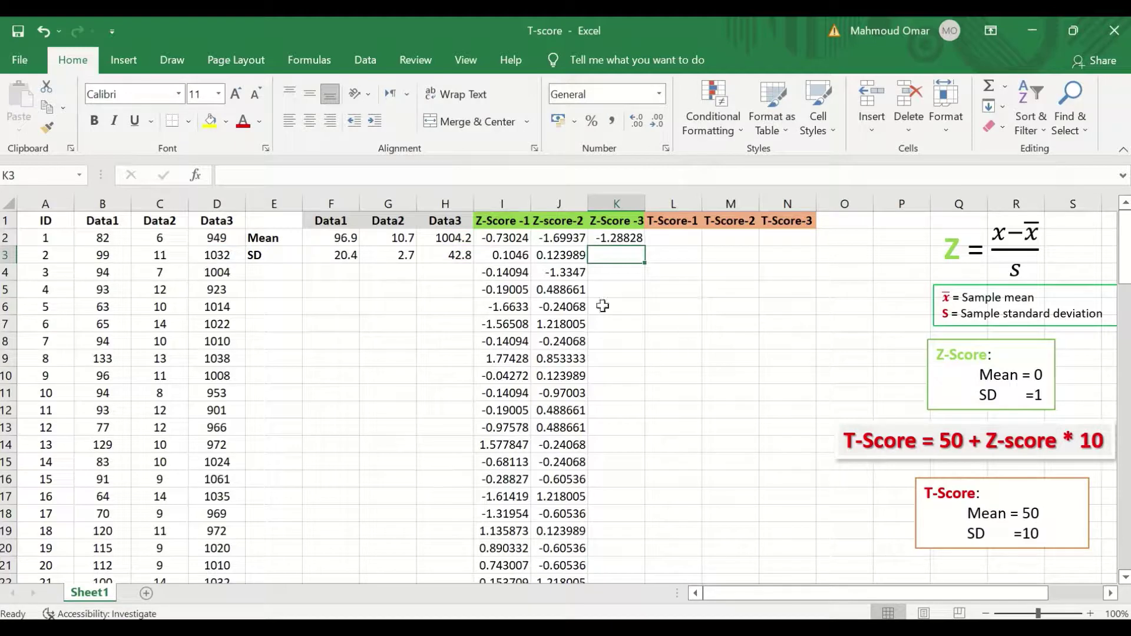
Step: Fill the Data3 Z-score formula from K2 down to K101
left_click(622, 233)
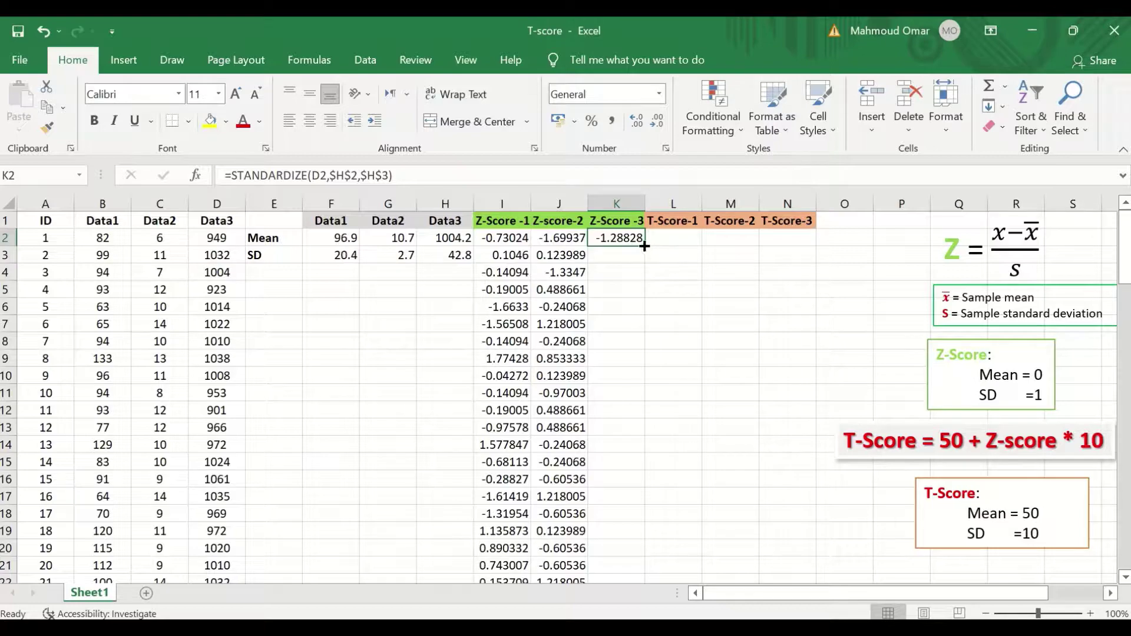
left_click_drag(644, 246, 640, 436)
left_click_drag(651, 593, 648, 453)
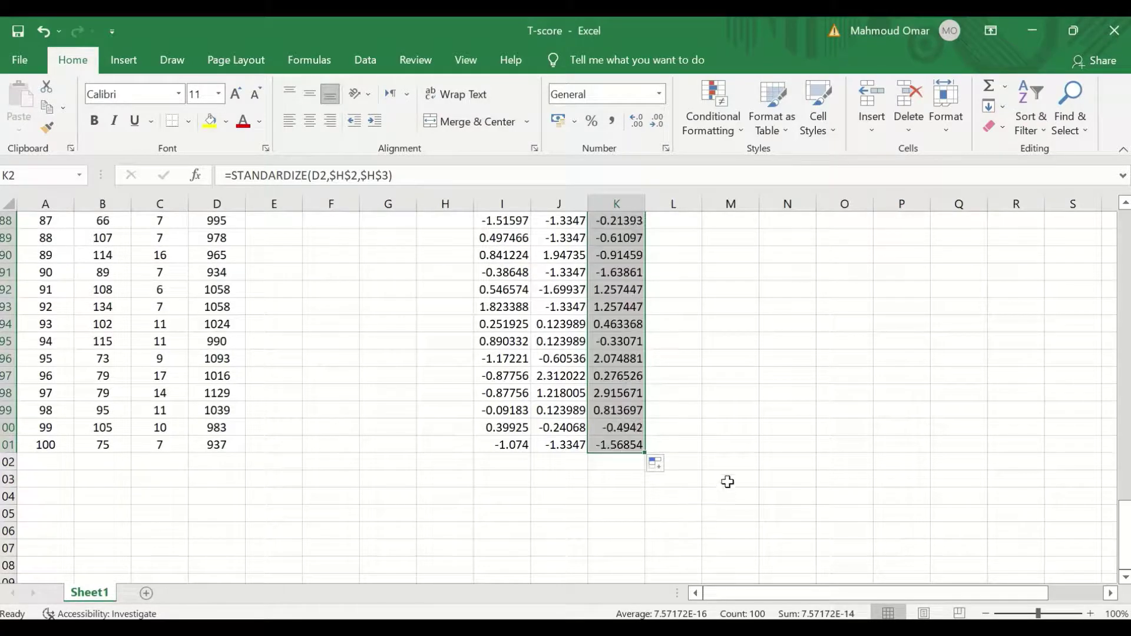
scroll(727, 453, "up", 20)
scroll(722, 430, "up", 2)
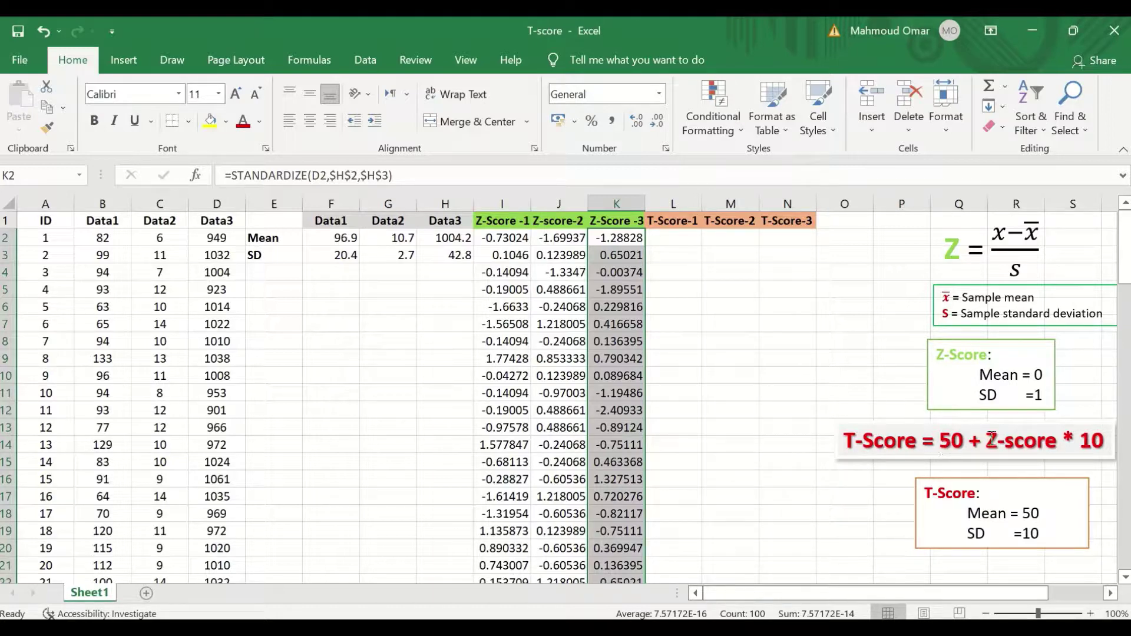
Step: Enter =50+I2*10 in L2 to convert the first Data1 Z-score into a T-score
left_click(678, 236)
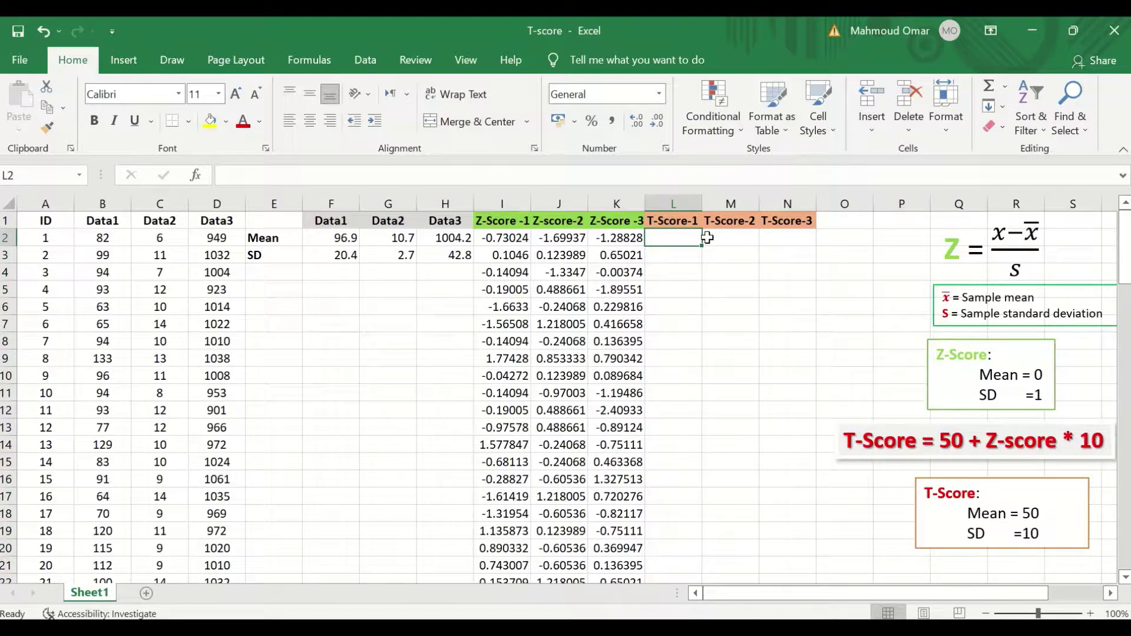
type("=")
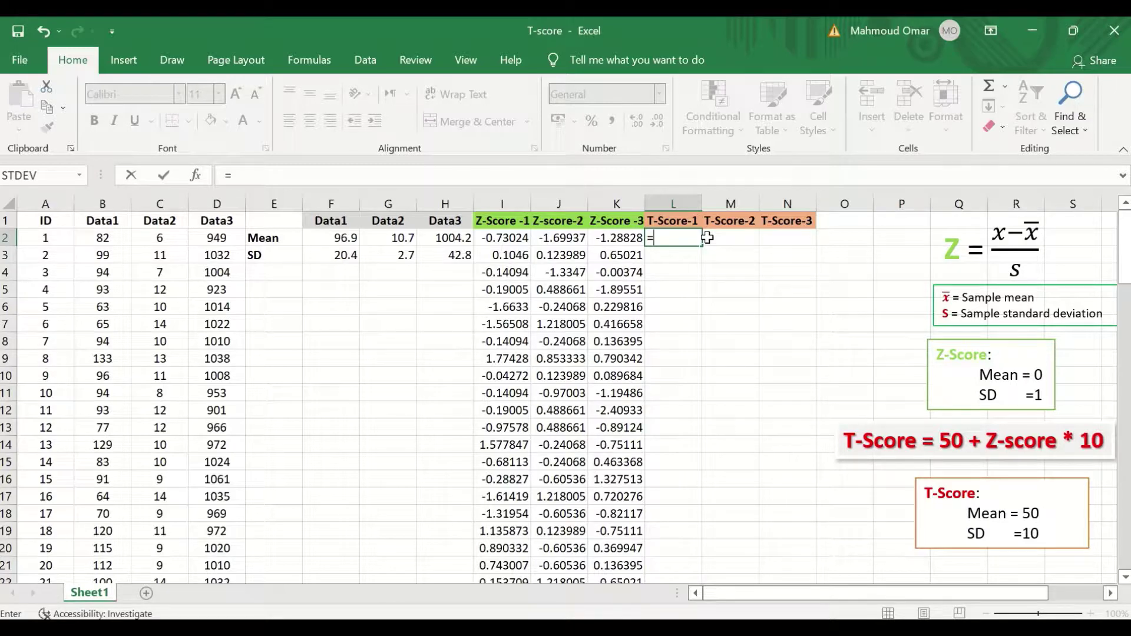
type("50+")
left_click(499, 237)
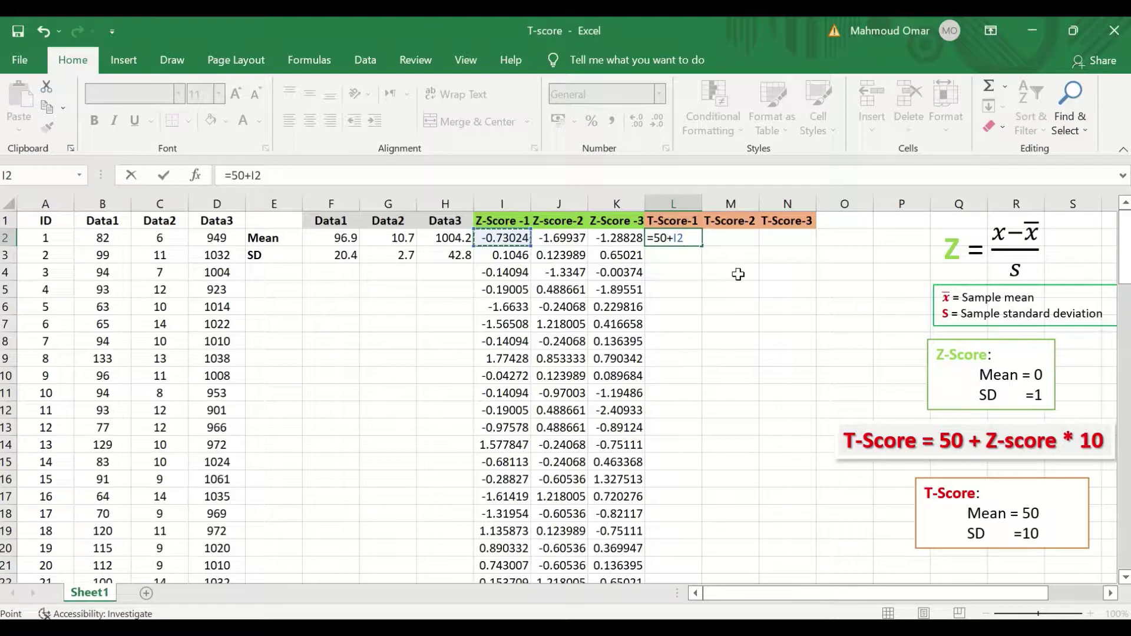
type("*10")
key("Return")
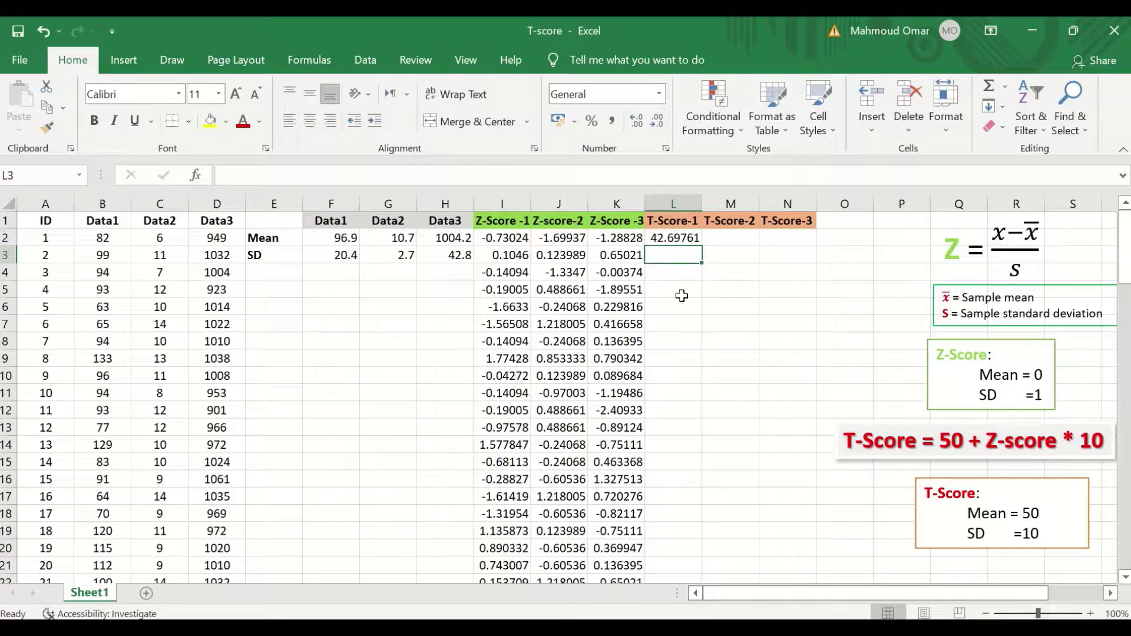
Step: Fill the Data1 T-score formula from L2 down to L101
left_click(679, 237)
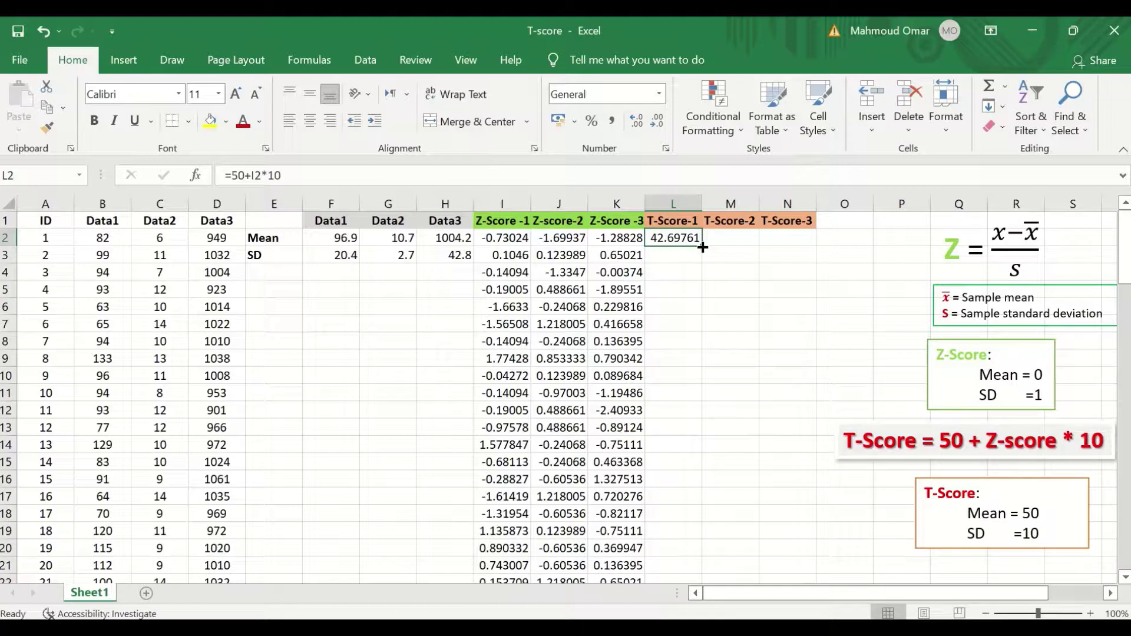
left_click(703, 247)
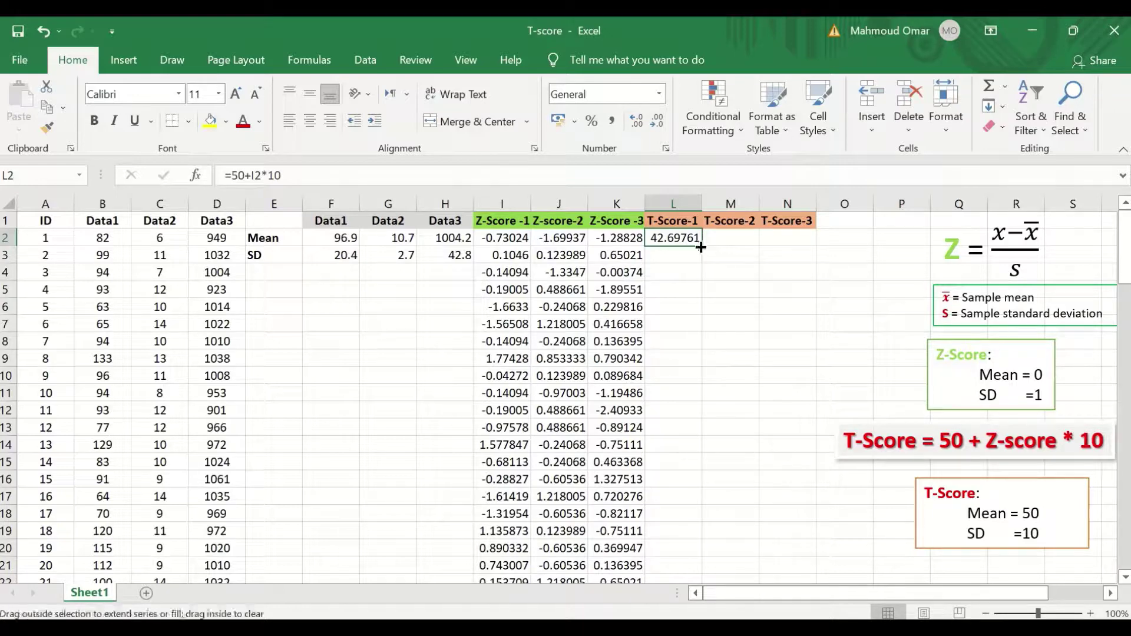
left_click_drag(702, 248, 707, 543)
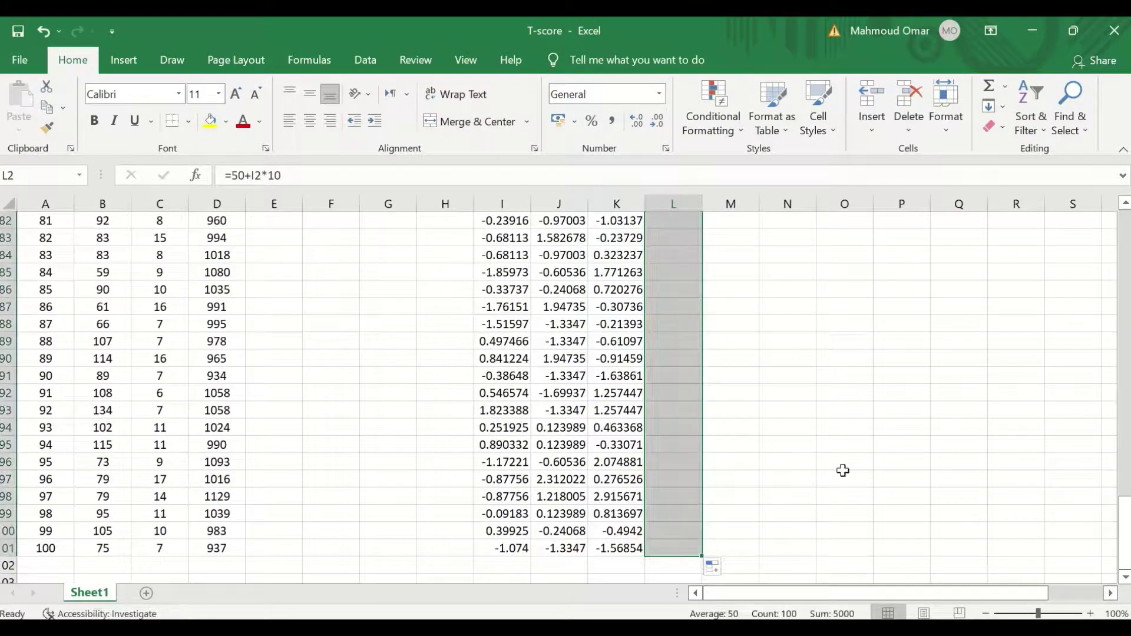
scroll(848, 442, "up", 20)
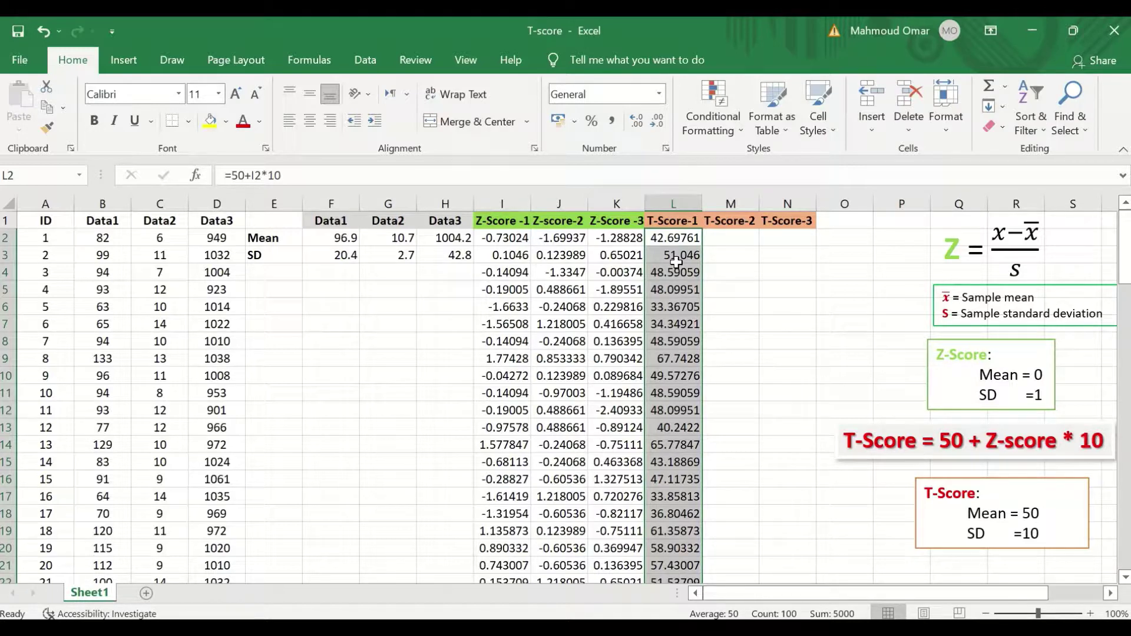
Step: Enter =50+J2*10 in M2 to convert the first Data2 Z-score into a T-score
left_click(741, 243)
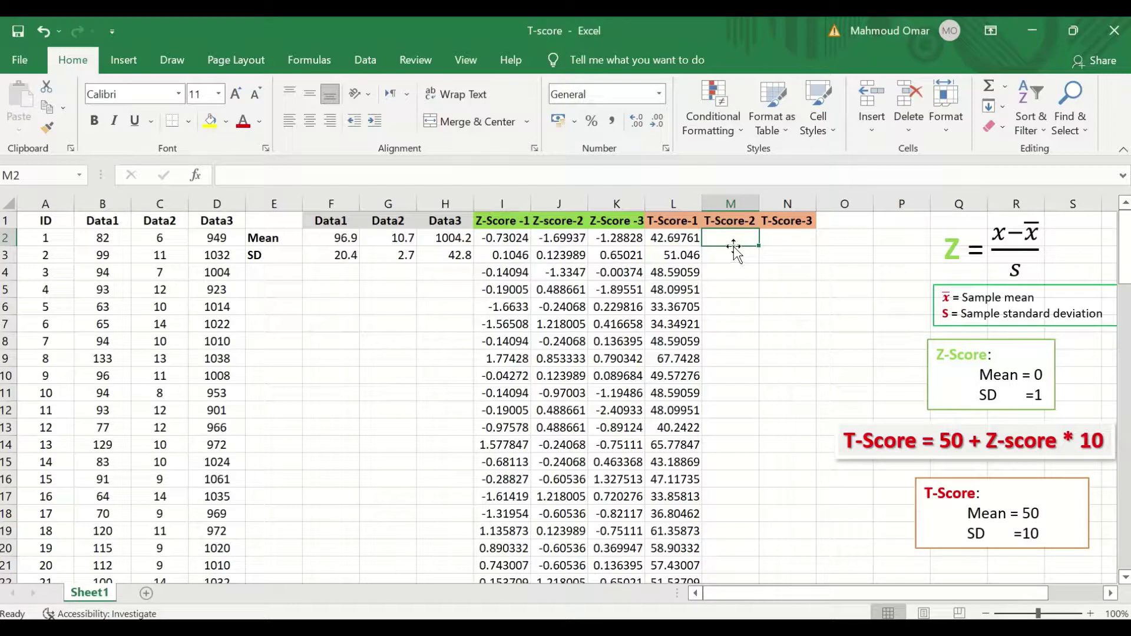
type("=")
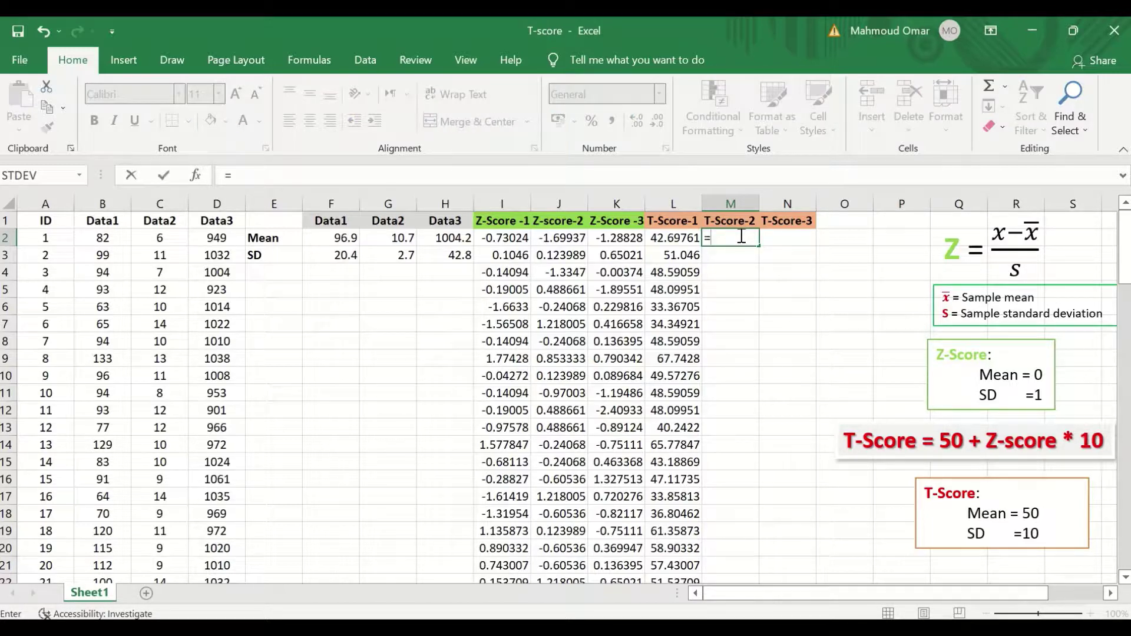
type("50+")
left_click(556, 238)
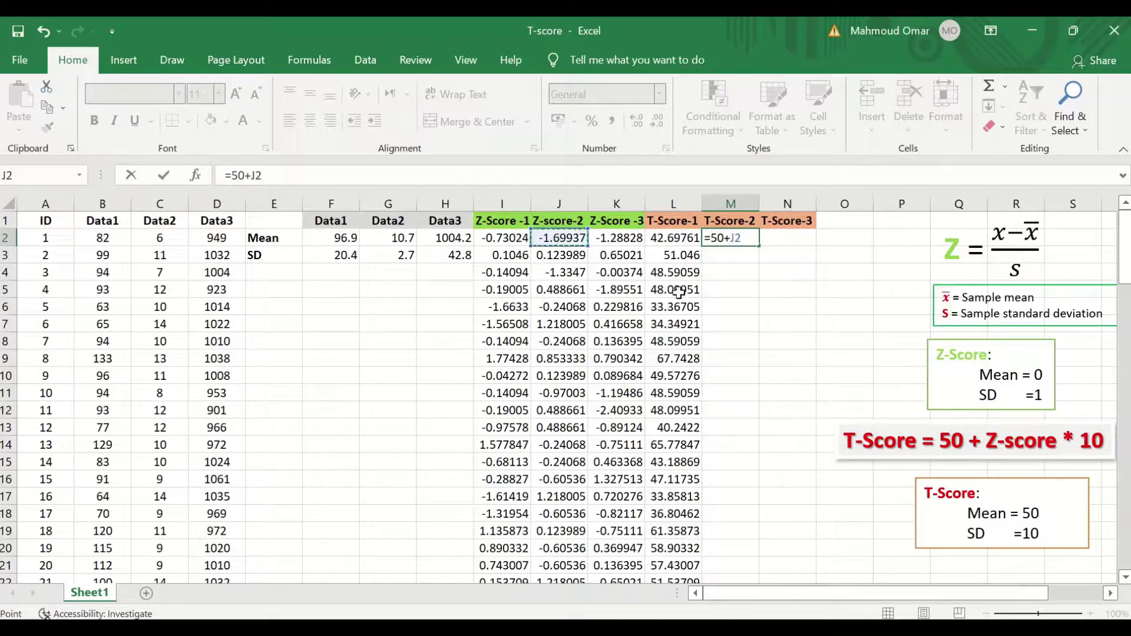
type("*10")
key("Return")
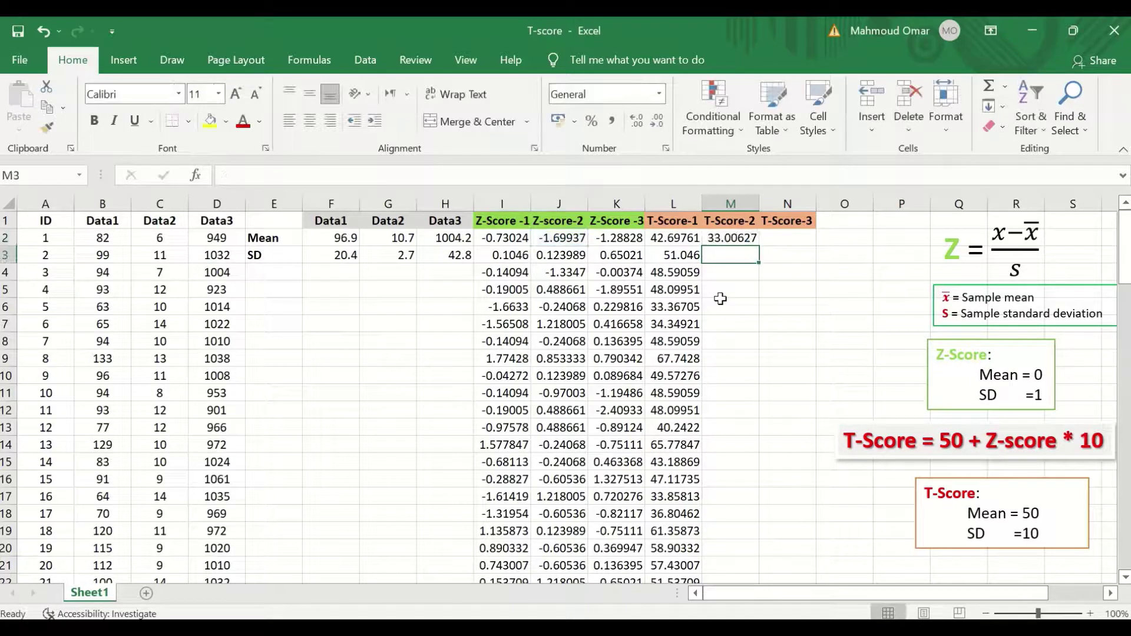
Step: Fill the Data2 T-score formula from M2 down to M101
left_click(726, 236)
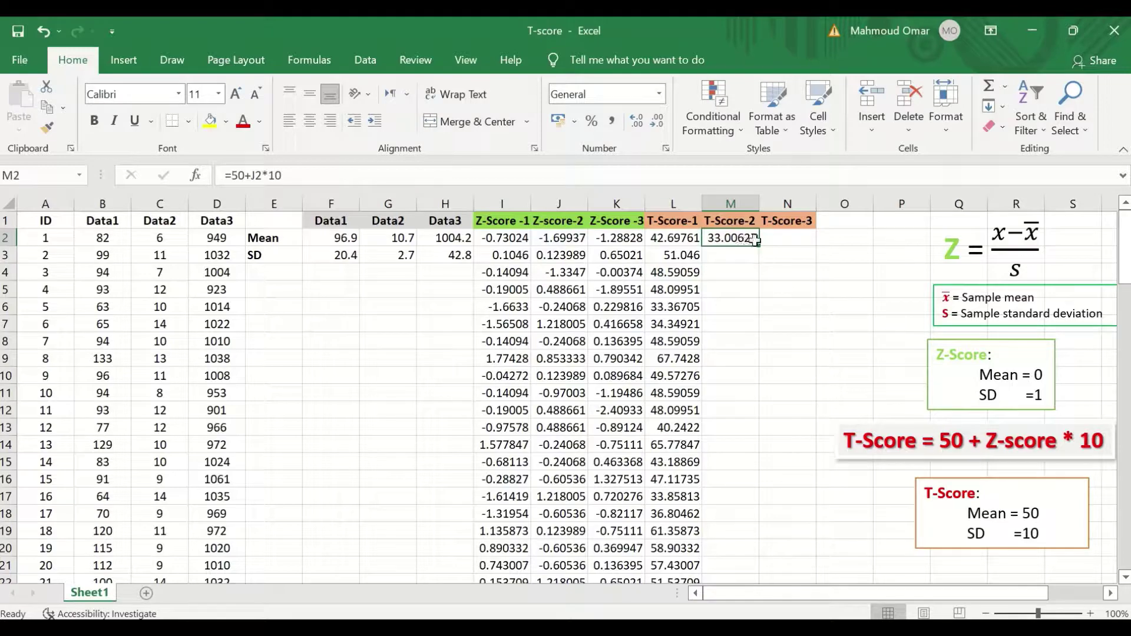
left_click_drag(759, 245, 755, 553)
scroll(868, 486, "up", 20)
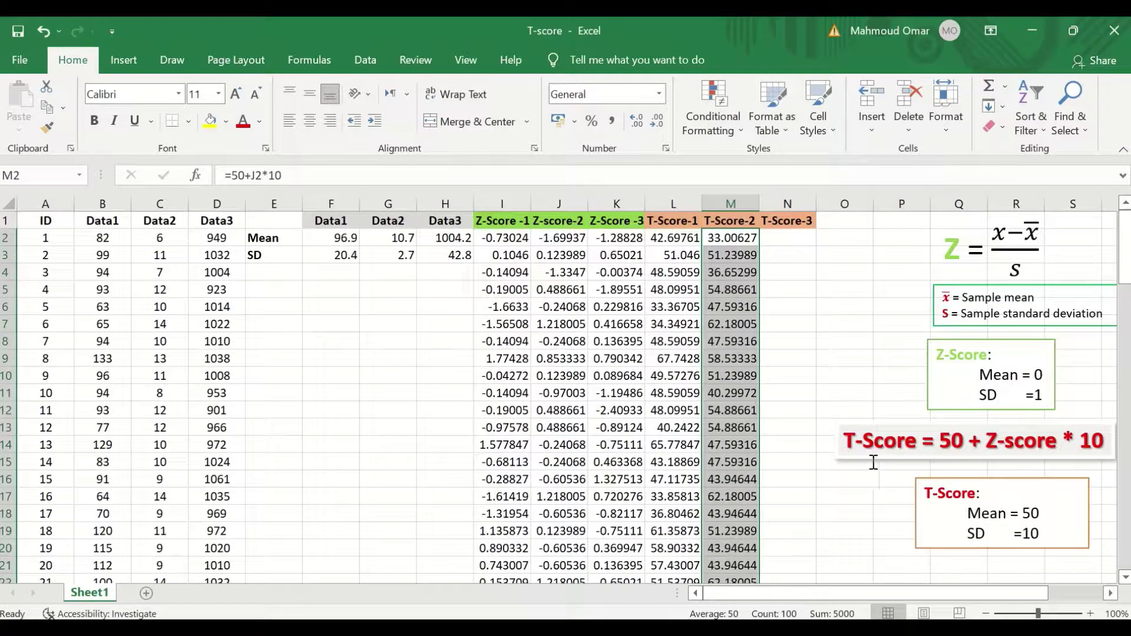
Step: Enter =50+10*K2 in N2 to convert the first Data3 Z-score into a T-score
left_click(790, 237)
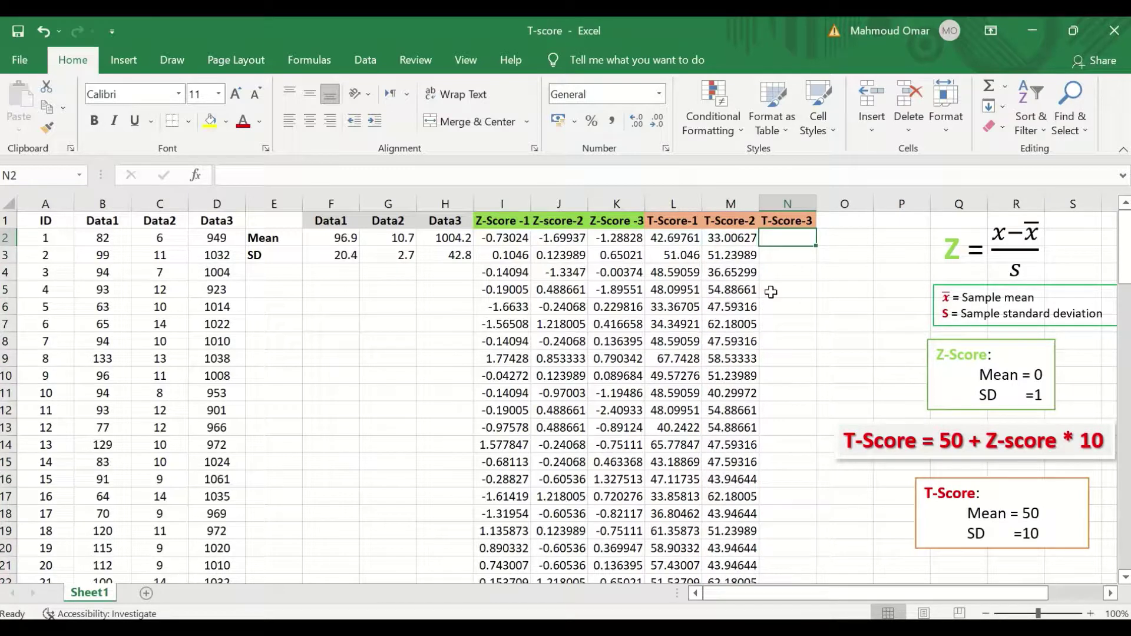
type("=")
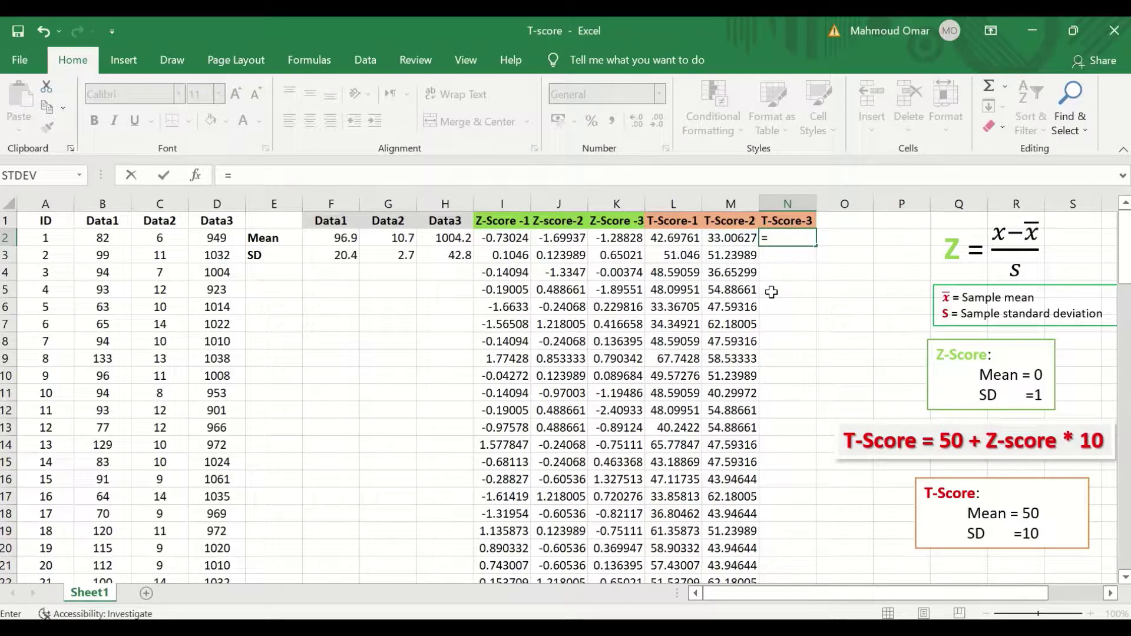
type("50+10")
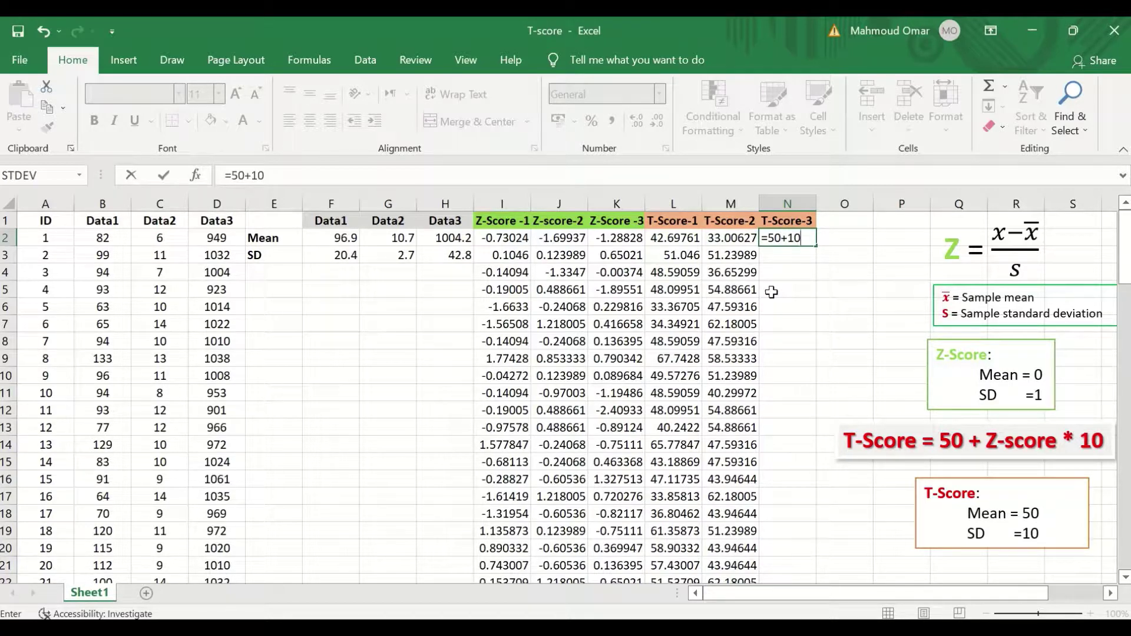
type("*")
left_click(621, 238)
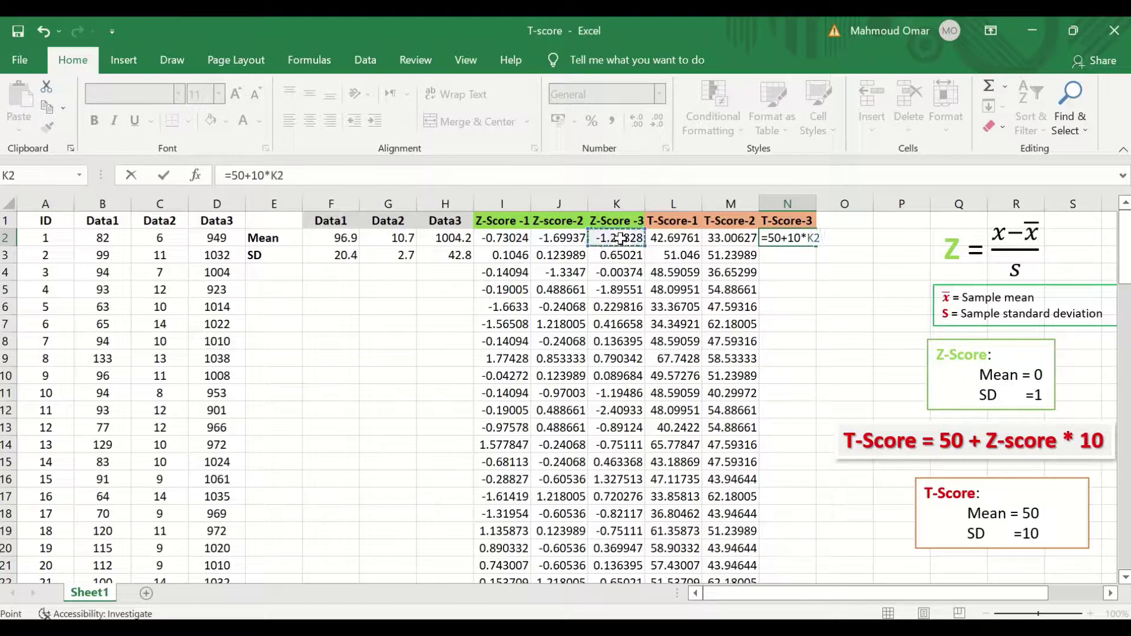
key("Return")
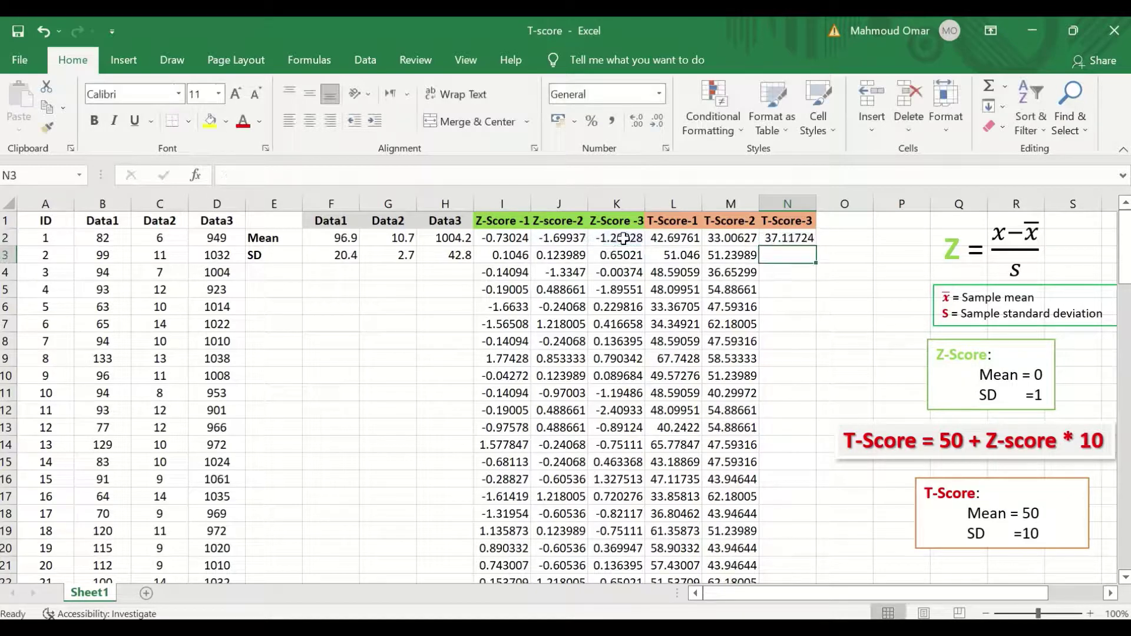
Step: Fill the Data3 T-score formula from N2 down to N101
left_click(793, 239)
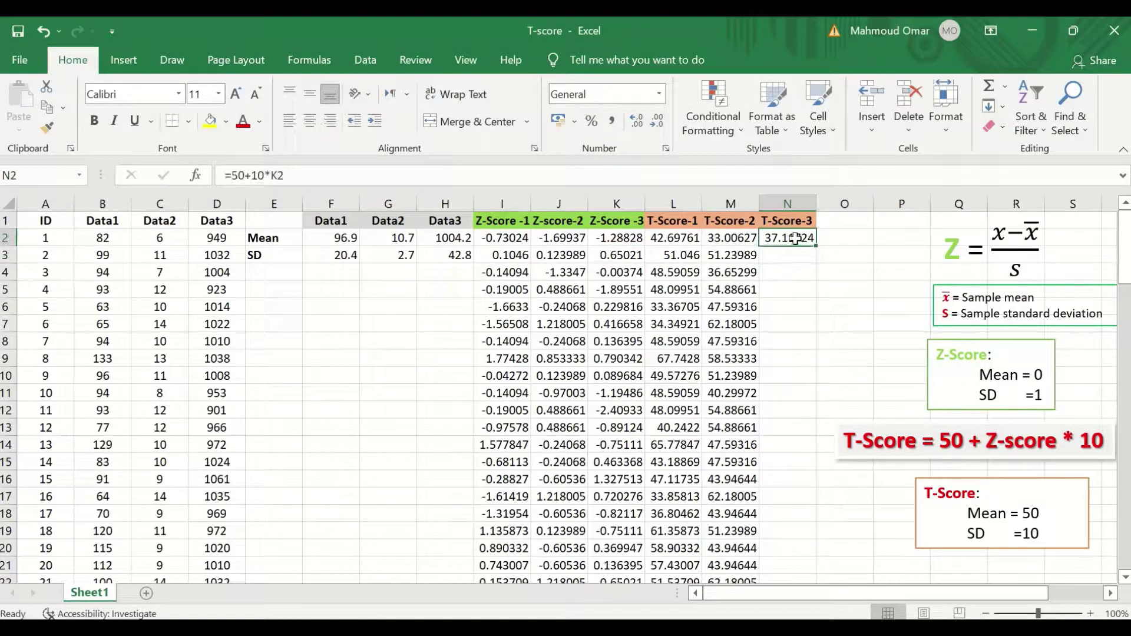
left_click_drag(817, 246, 806, 556)
scroll(895, 400, "up", 13)
scroll(905, 391, "up", 14)
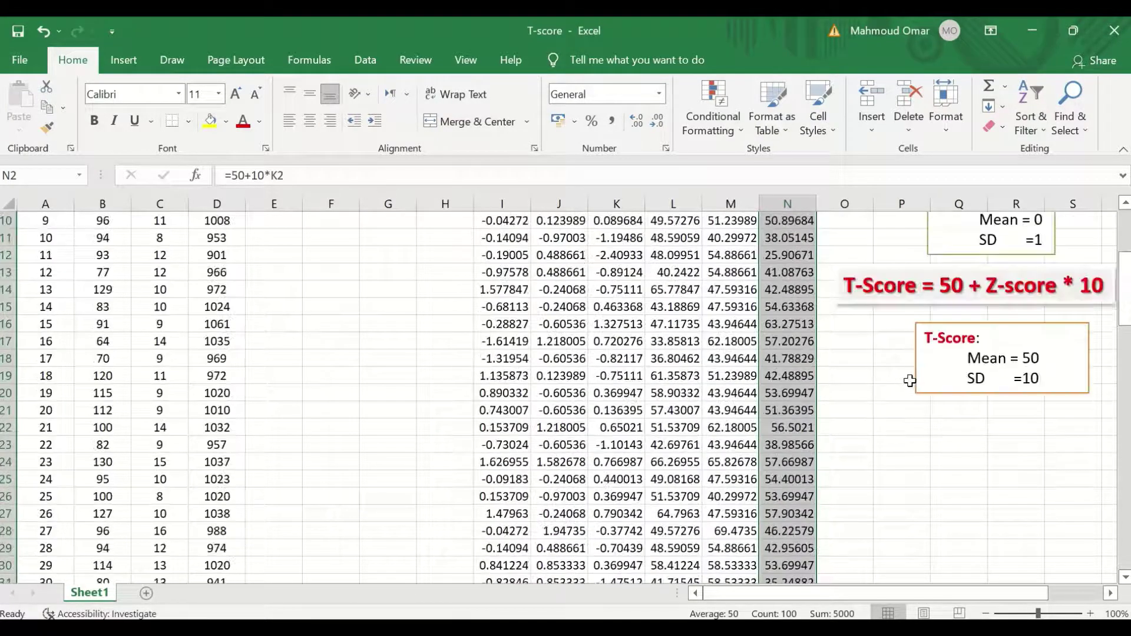